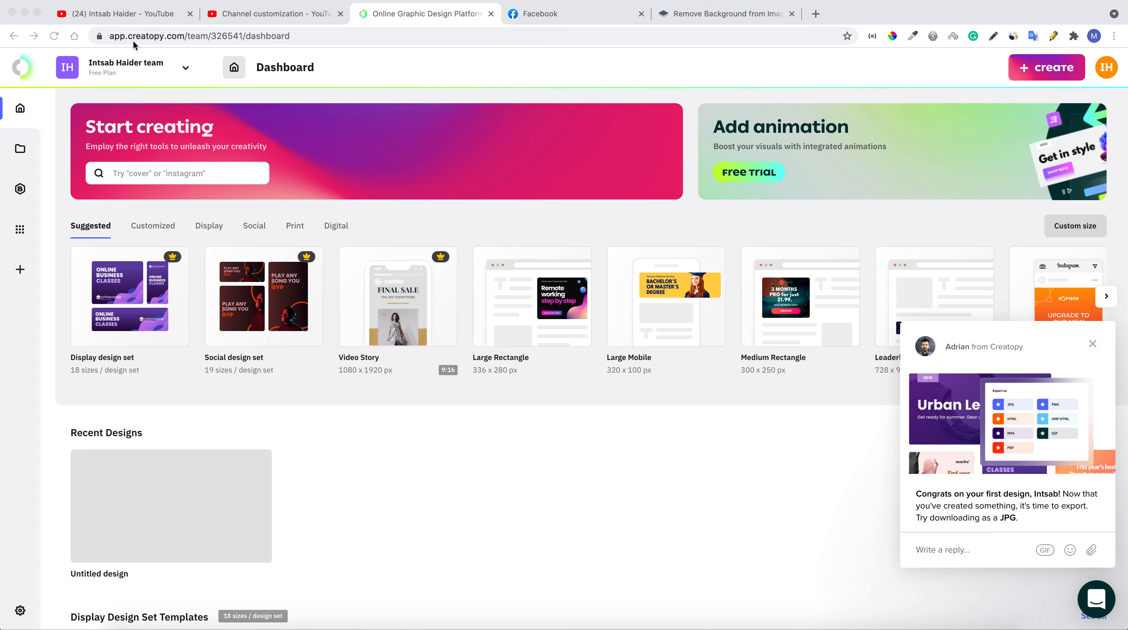
Focus the browser window and close the Creatopy support chat popup
click(128, 38)
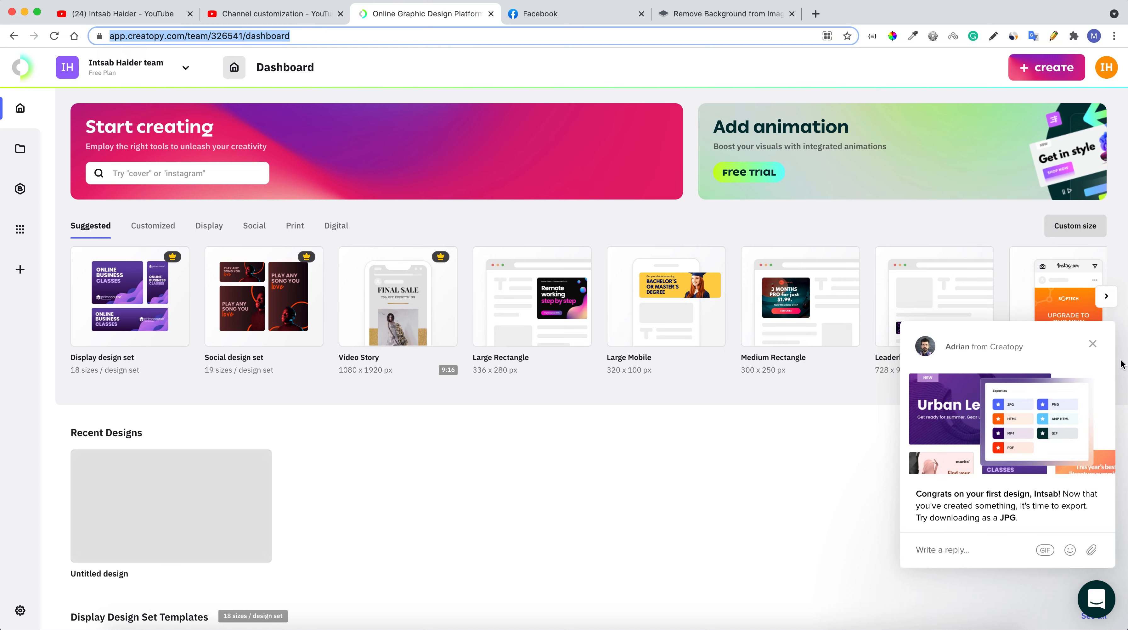
click(1092, 344)
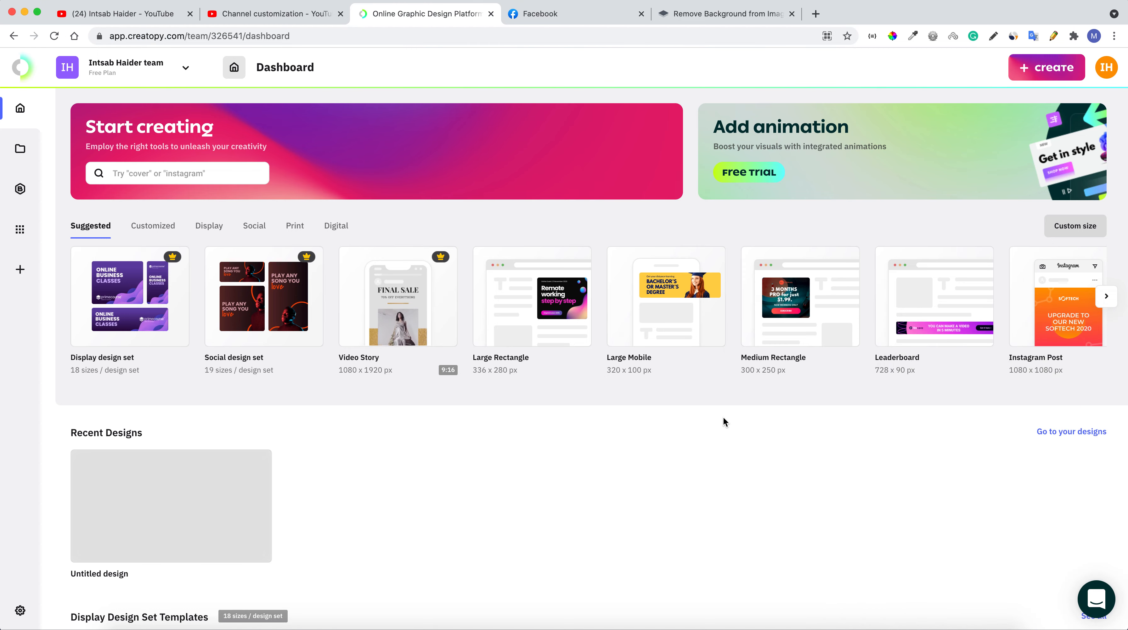
scroll(723, 420, down, 4)
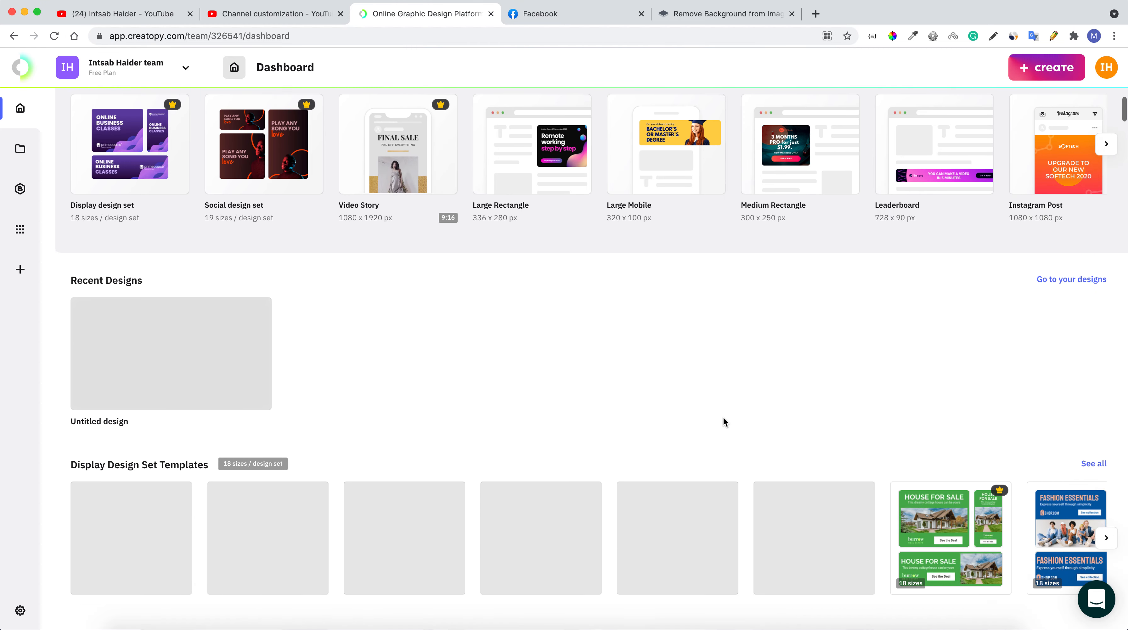
scroll(723, 416, down, 4)
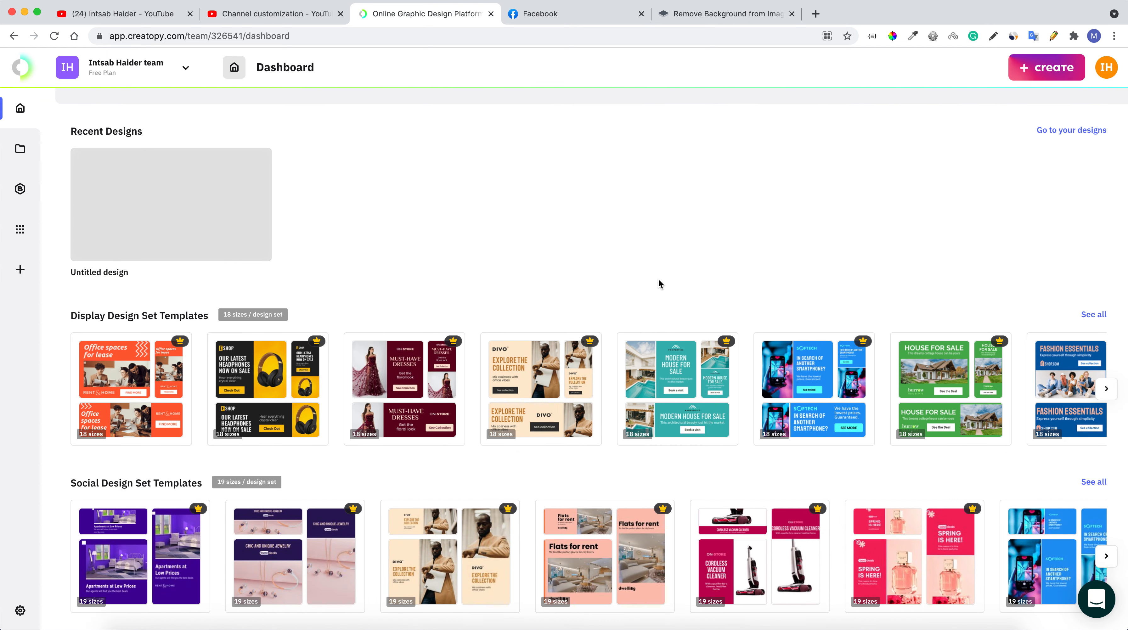
scroll(658, 279, up, 8)
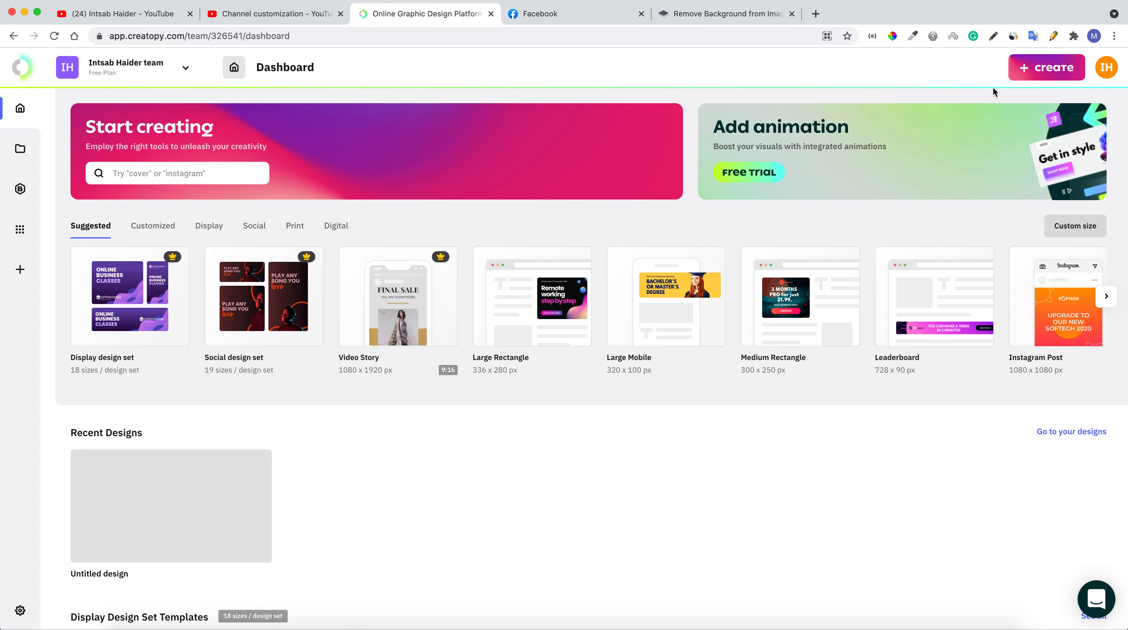
click(282, 19)
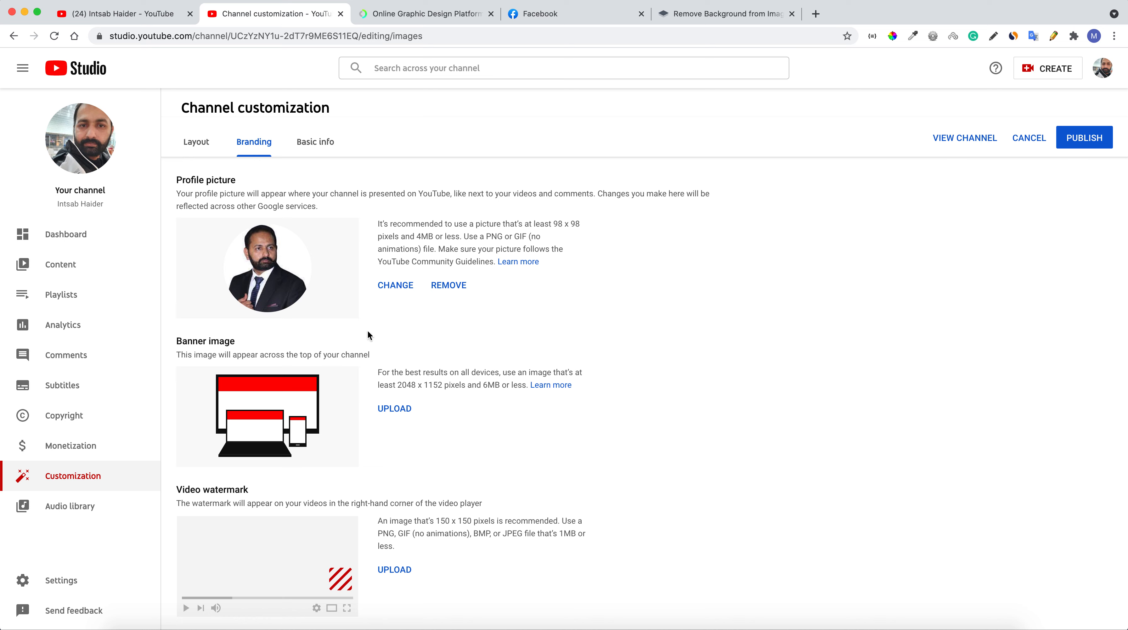
double_click(399, 384)
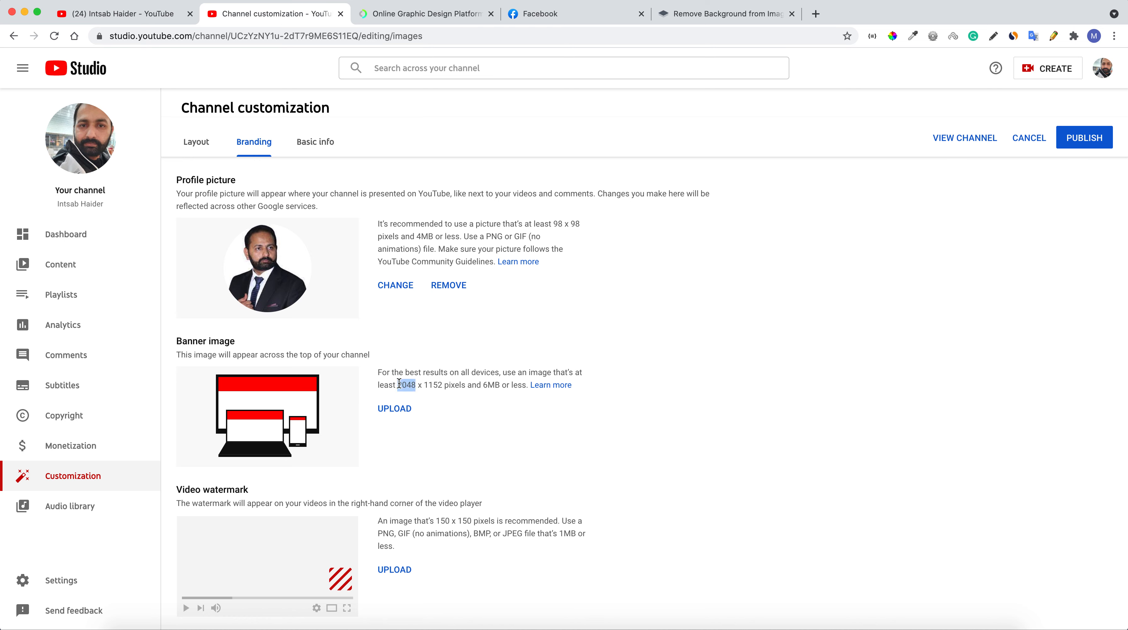
double_click(430, 385)
click(406, 385)
double_click(406, 384)
click(765, 17)
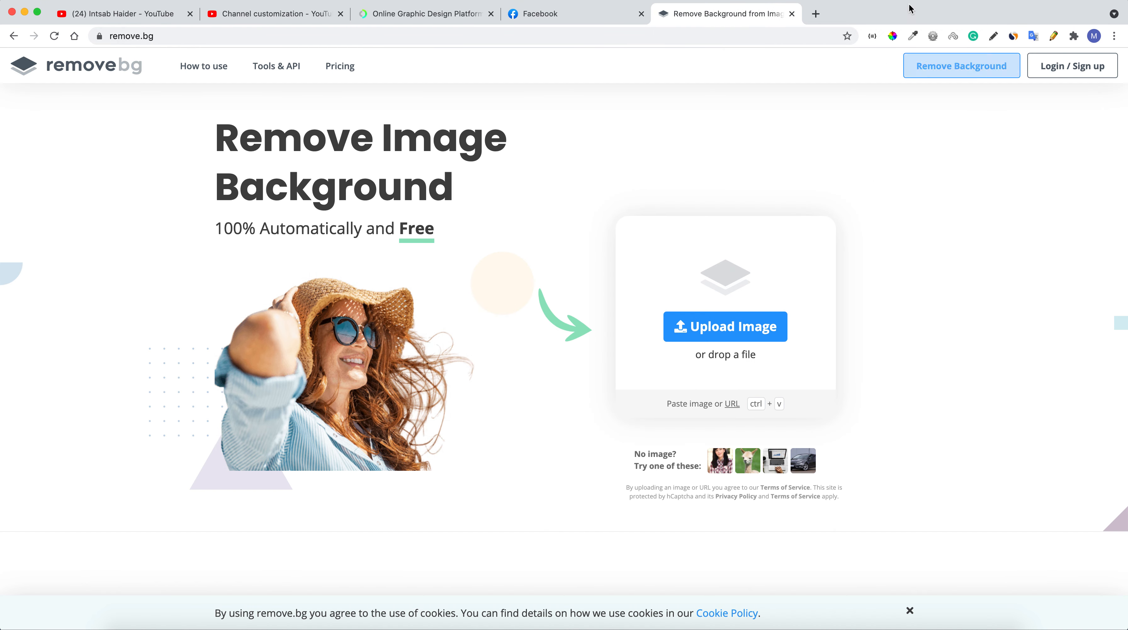
click(428, 15)
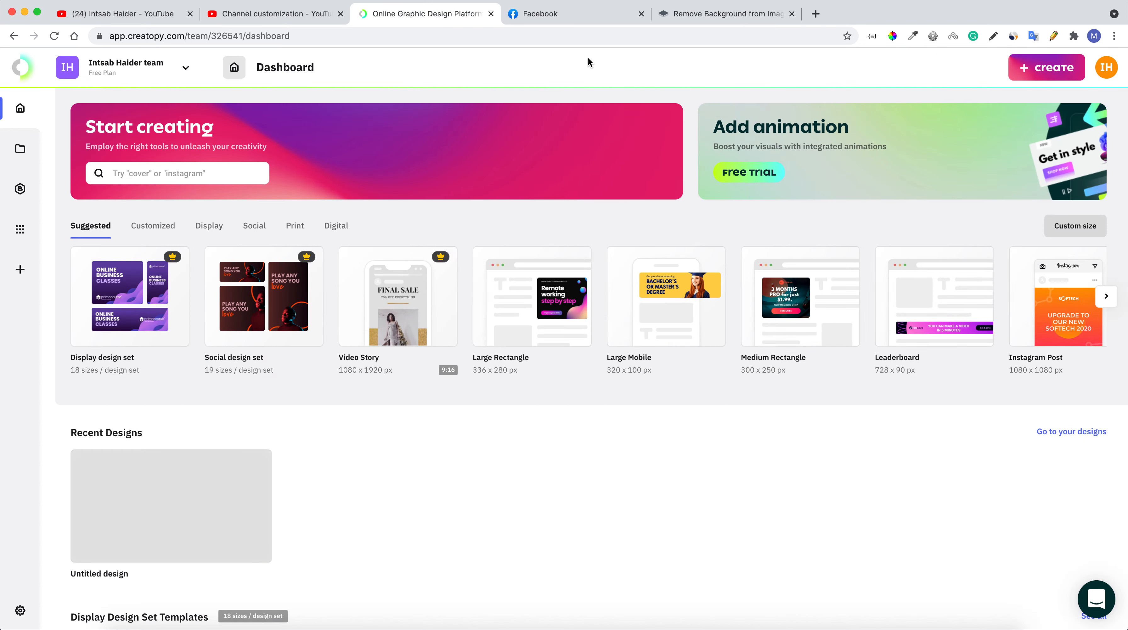
Enter a new custom size of 2048 × 1152 px named 'YoutubeBanner'
click(1037, 70)
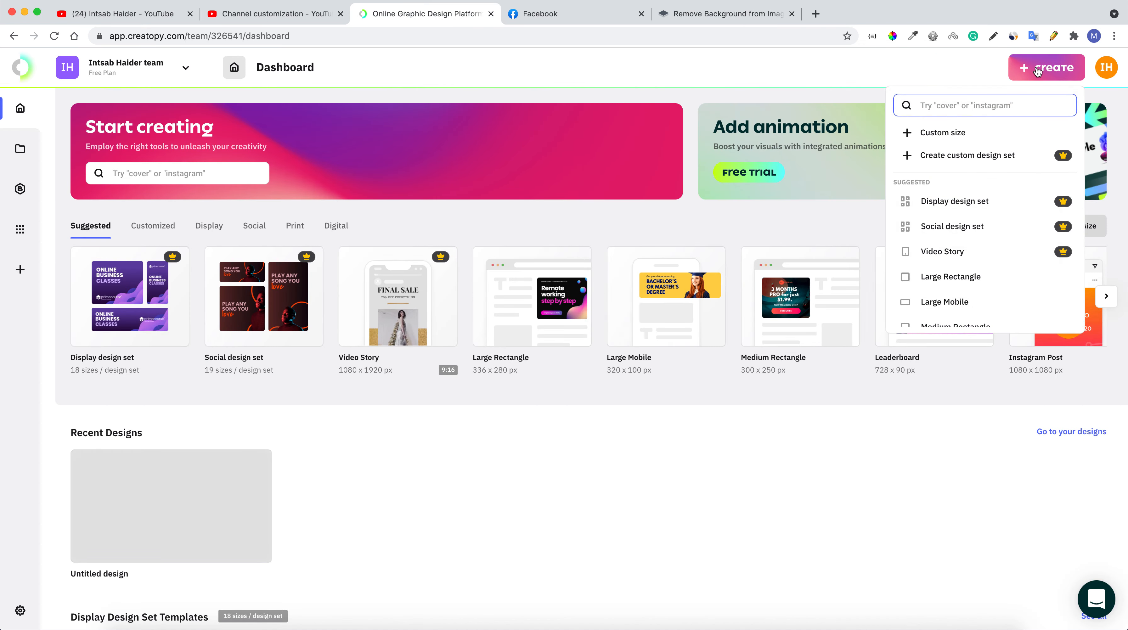
click(959, 135)
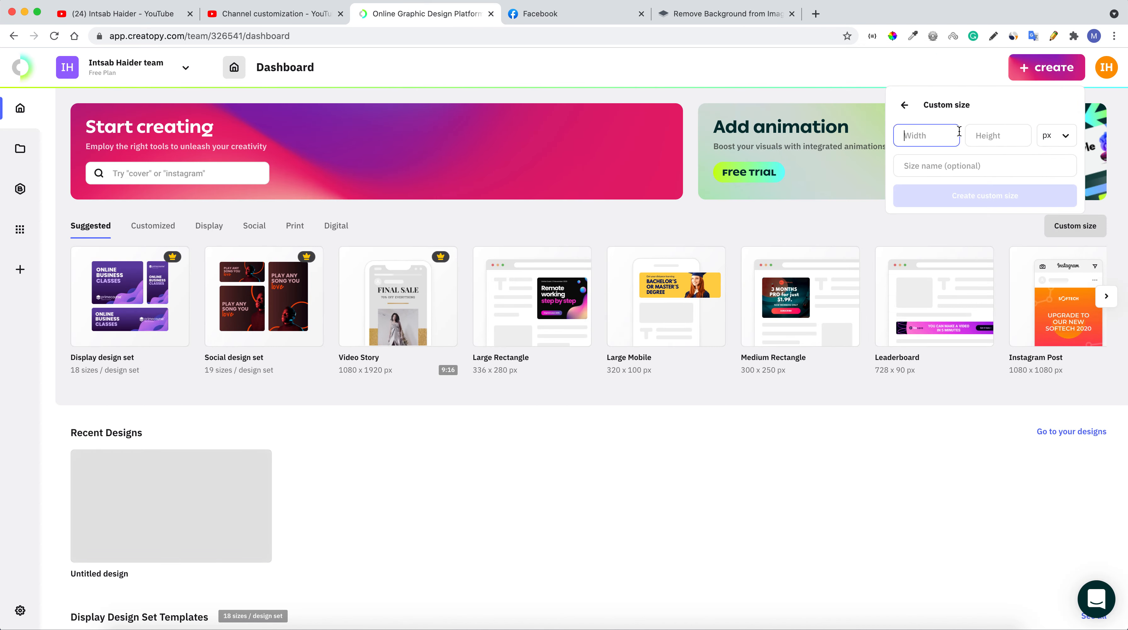
text(2048)
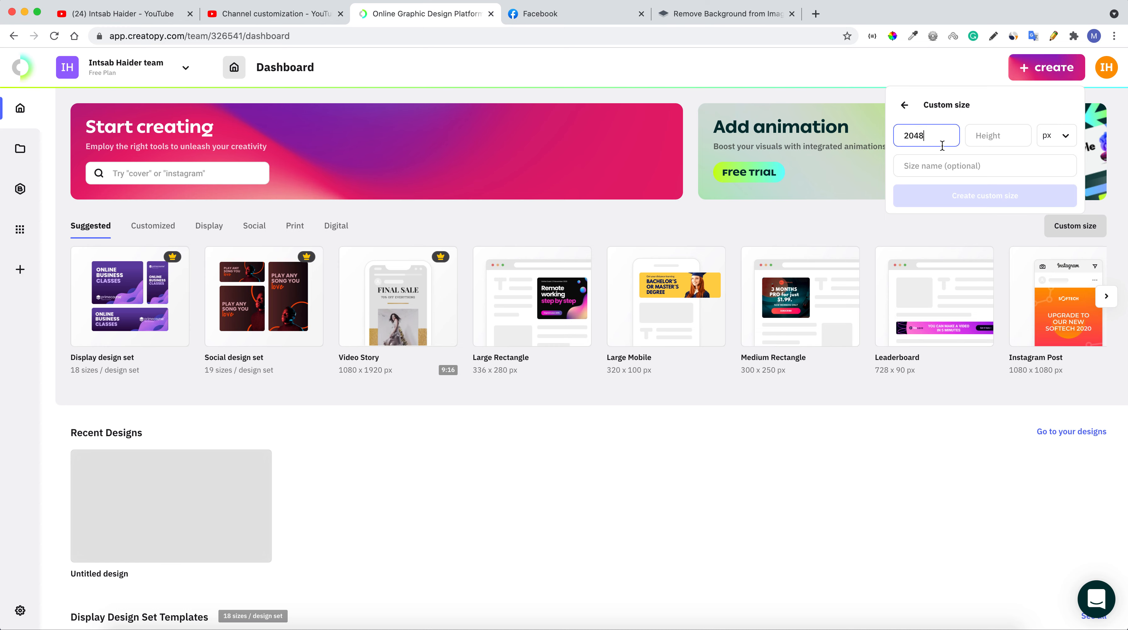
click(979, 138)
text(1152)
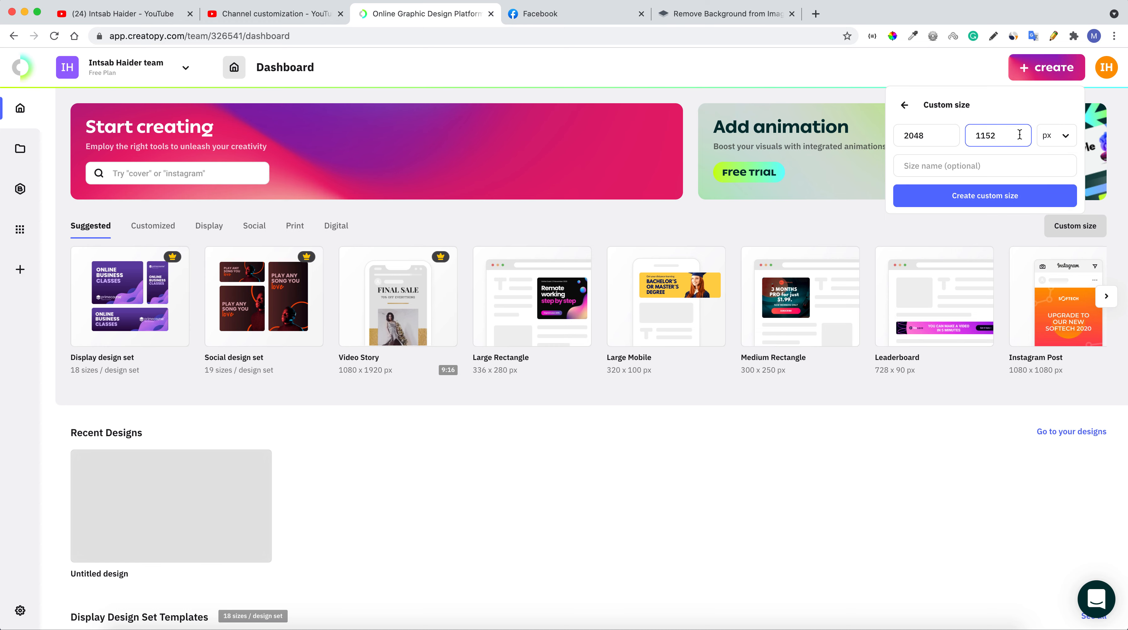
click(939, 166)
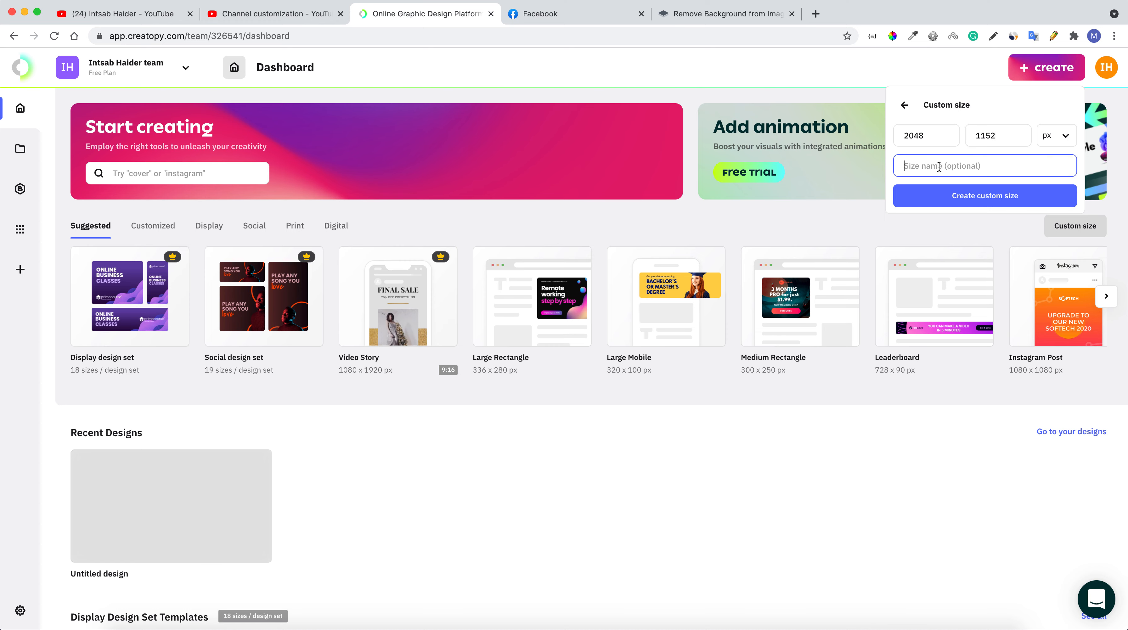
text(Youtube)
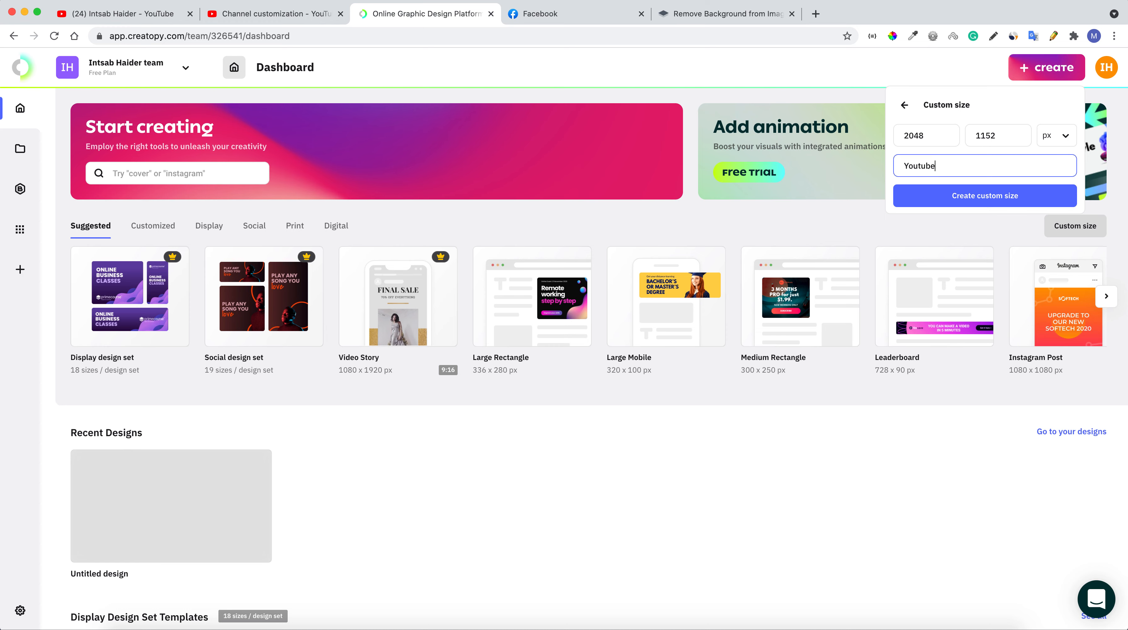
text(Banner)
Create the blank 2048 × 1152 YoutubeBanner canvas, then switch to the remove.bg tab
click(990, 198)
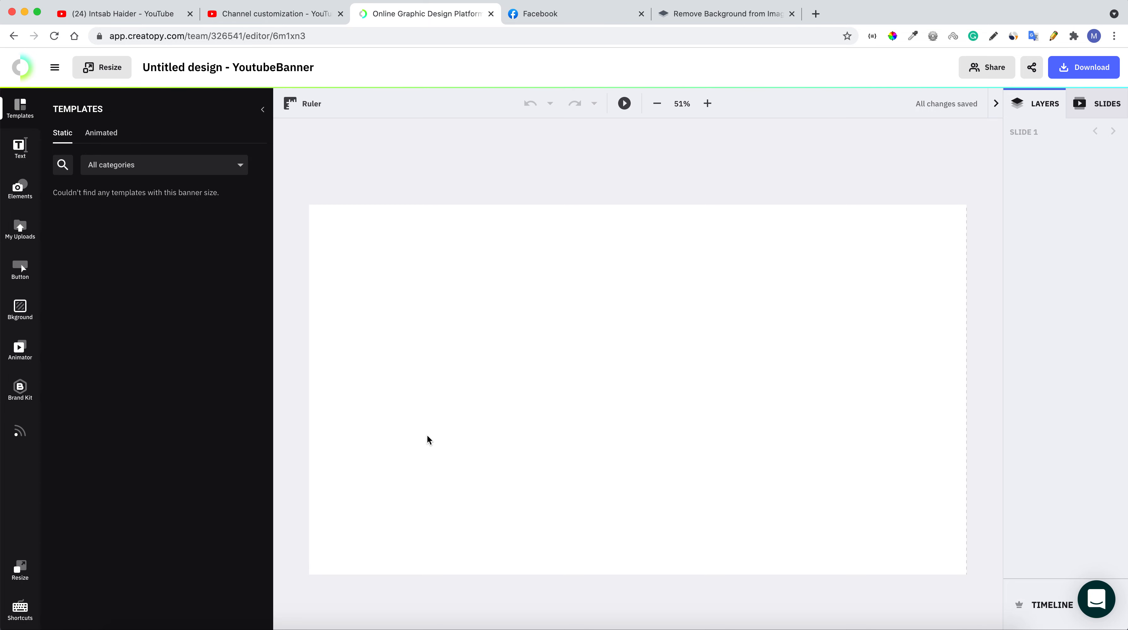
click(690, 19)
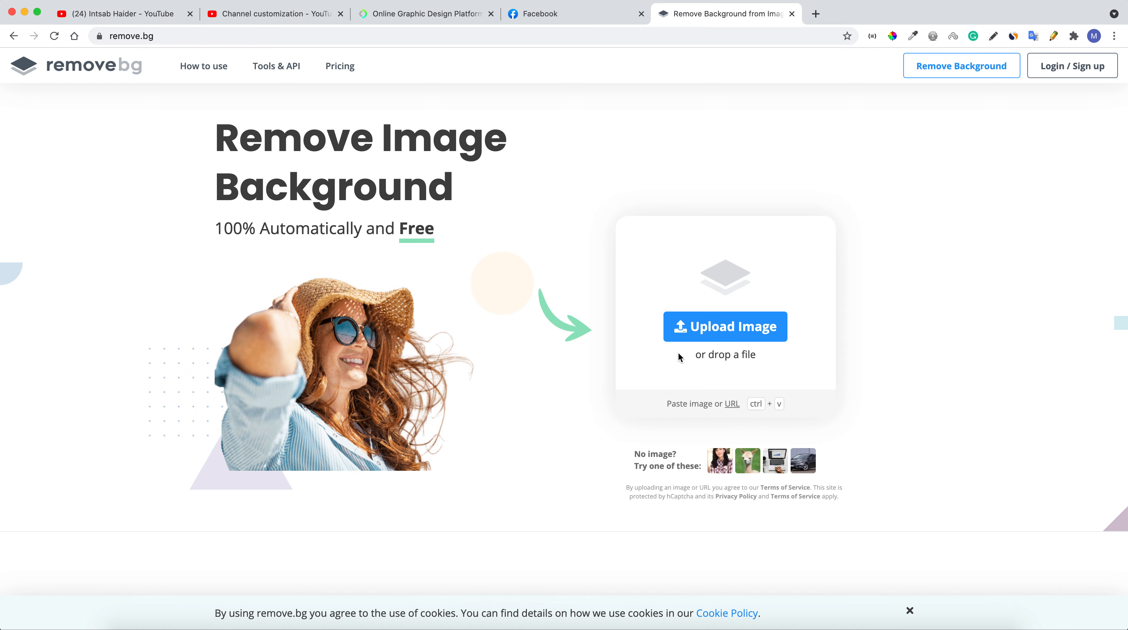
Upload the portrait to remove.bg and download the background-free PNG at preview size
click(698, 337)
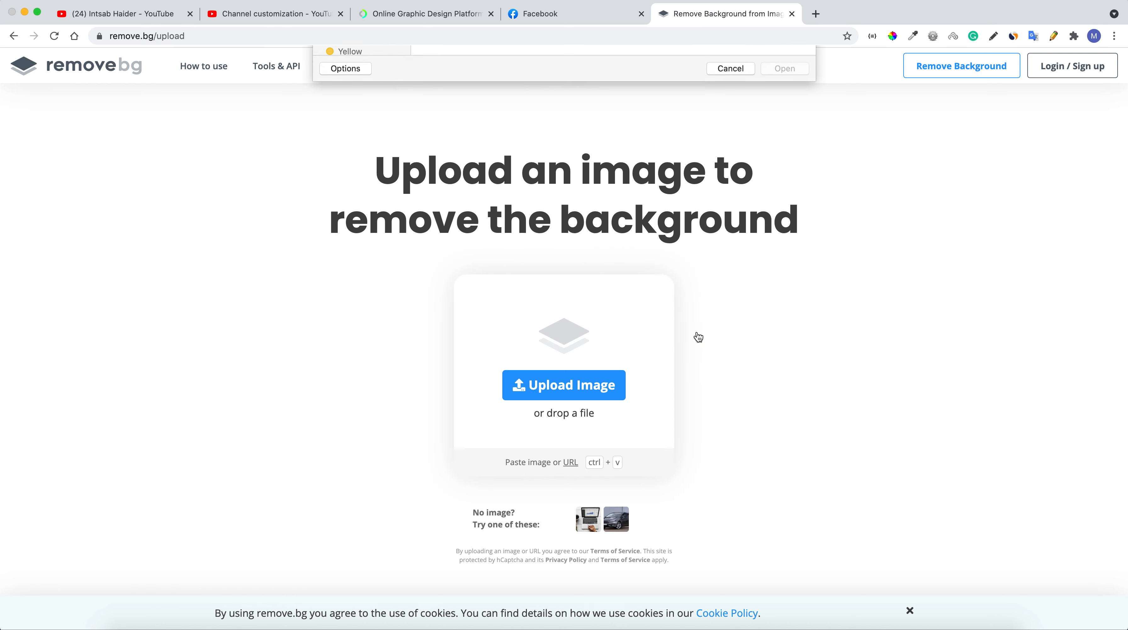
double_click(468, 97)
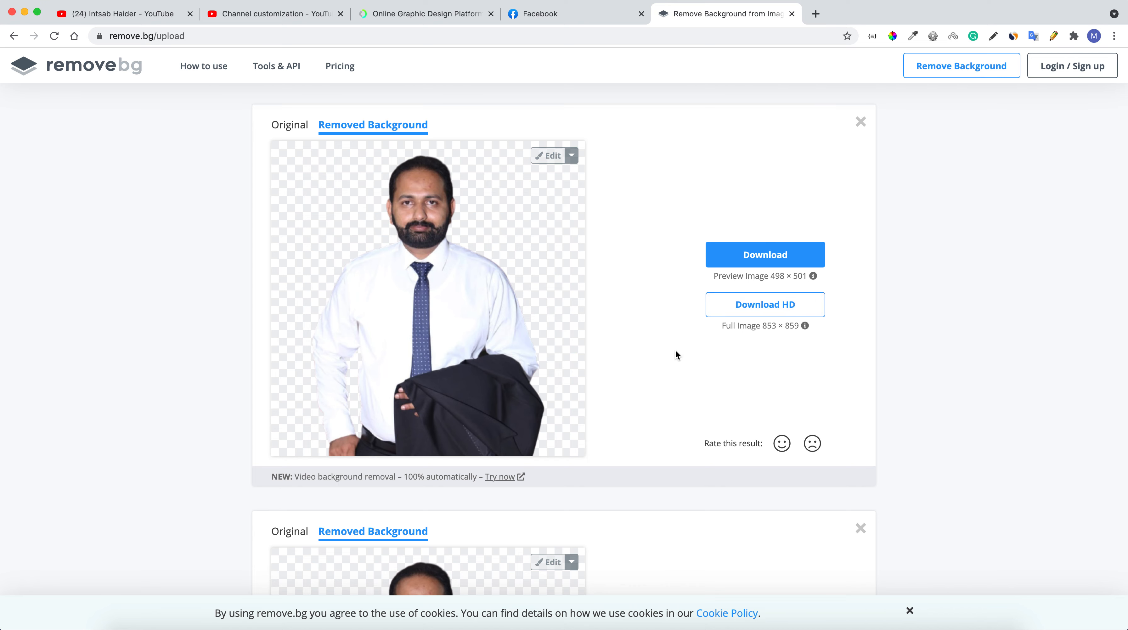
scroll(625, 452, down, 6)
scroll(626, 452, up, 4)
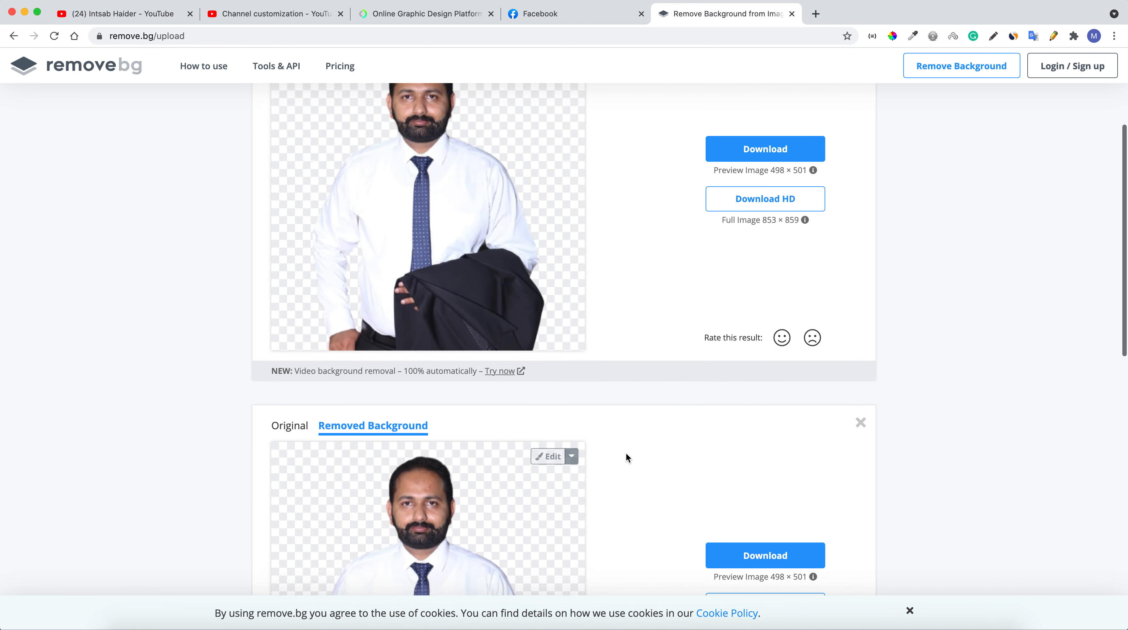
scroll(625, 452, down, 3)
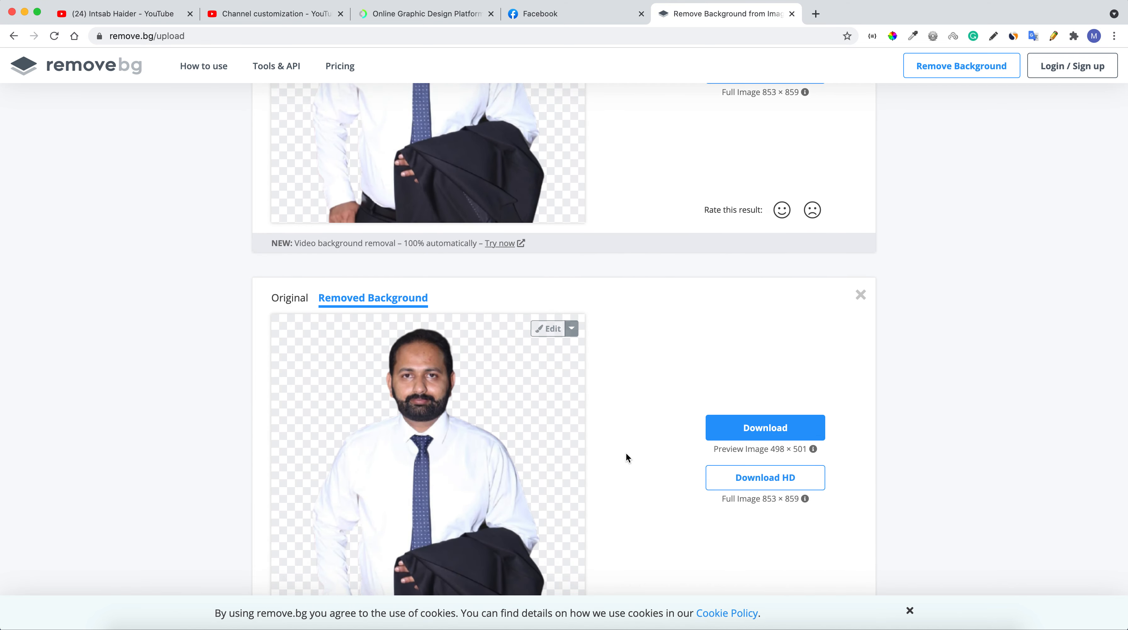
scroll(626, 452, up, 4)
scroll(625, 454, up, 2)
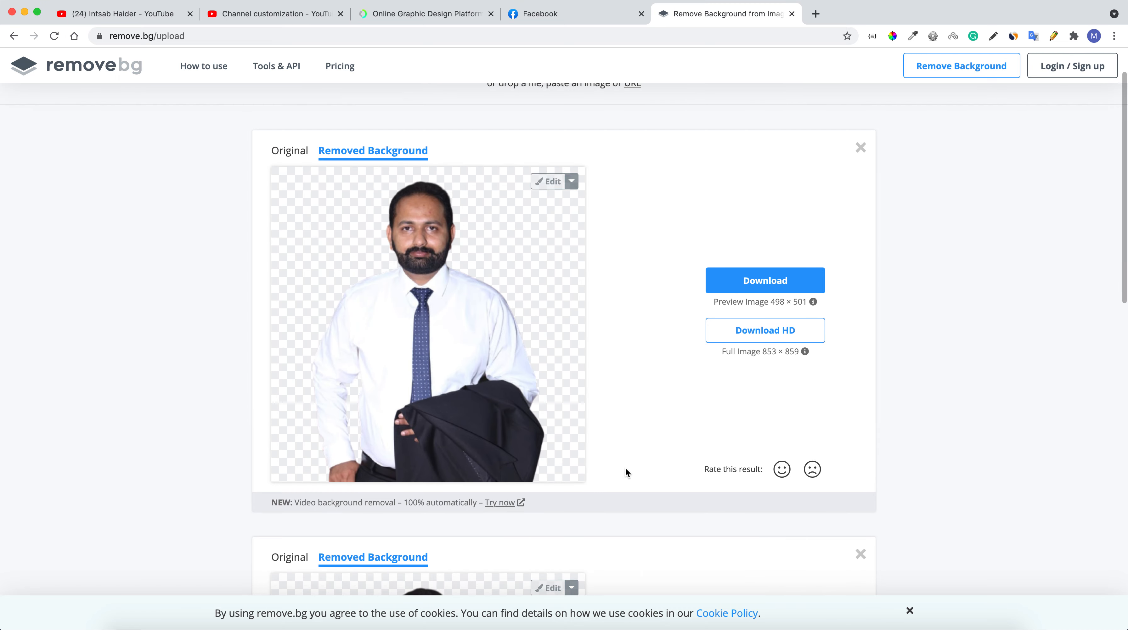
click(751, 280)
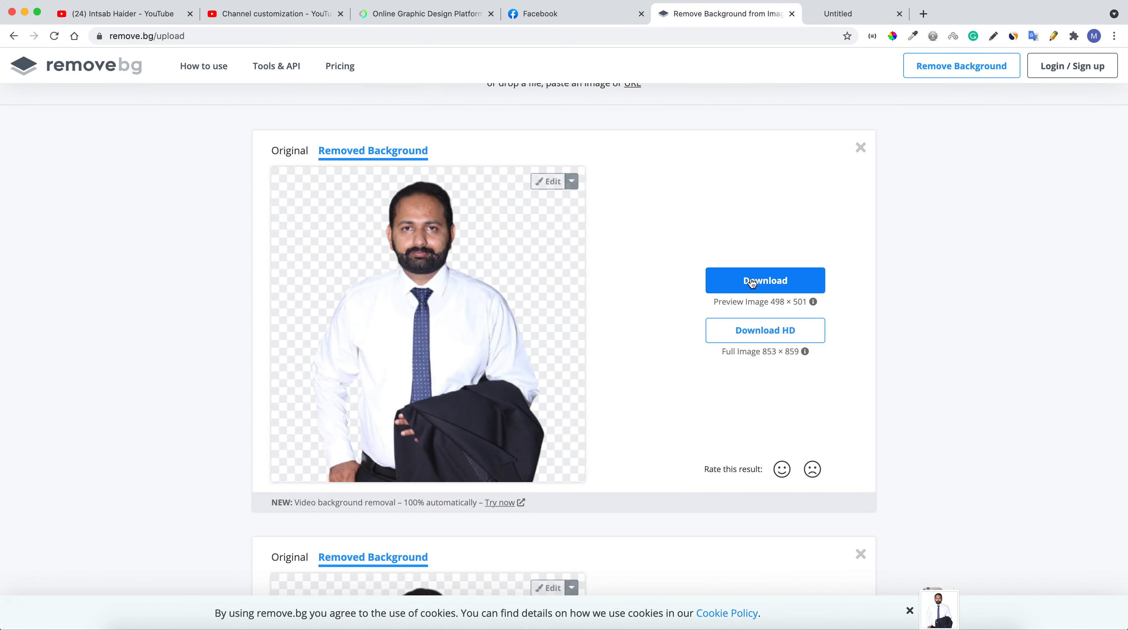
click(418, 13)
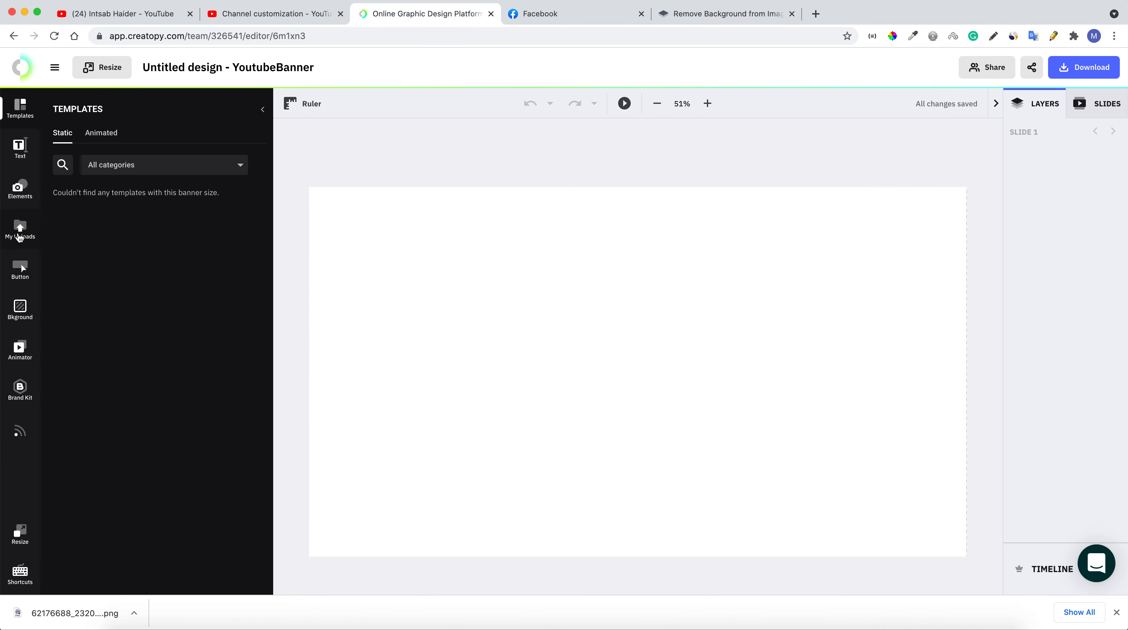
Upload the cutout portrait PNG from the Downloads folder into the design
click(20, 229)
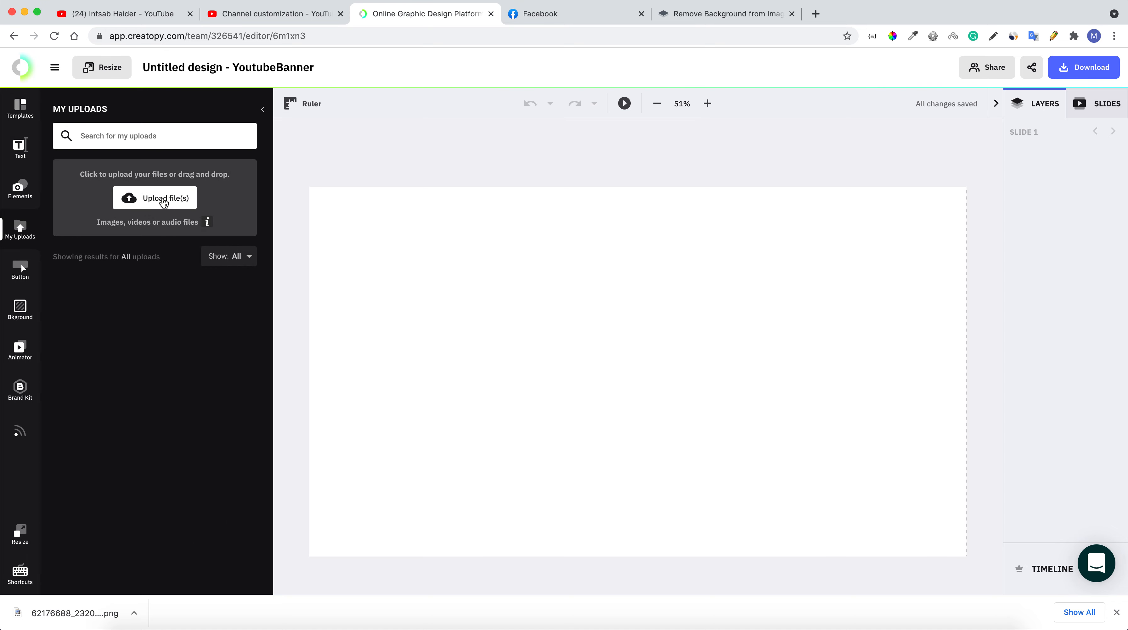
click(158, 201)
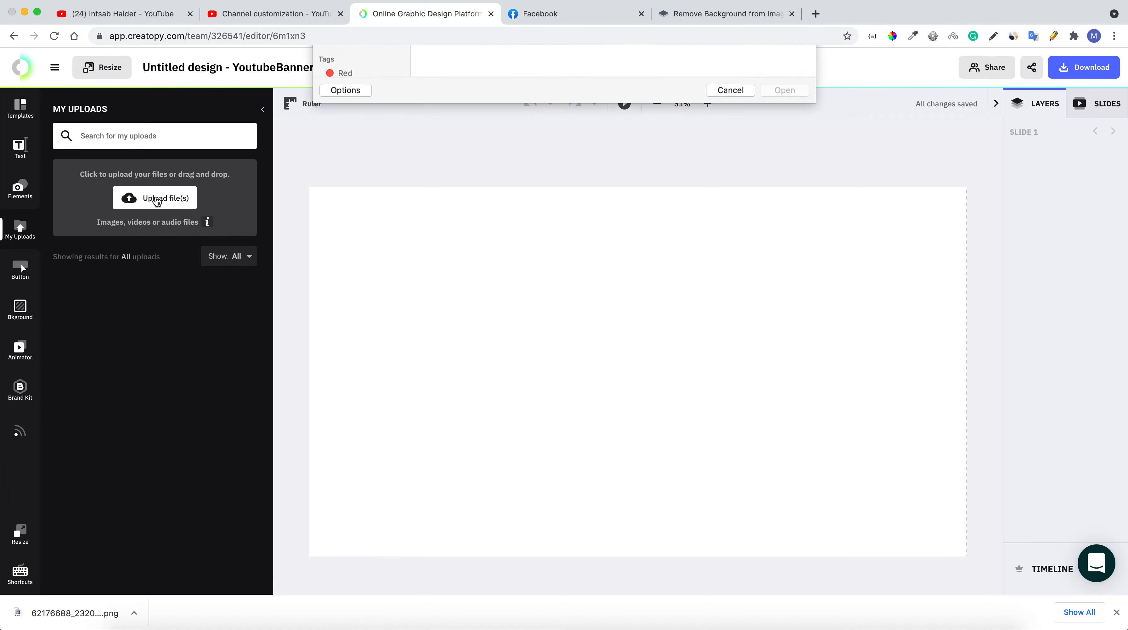
click(358, 160)
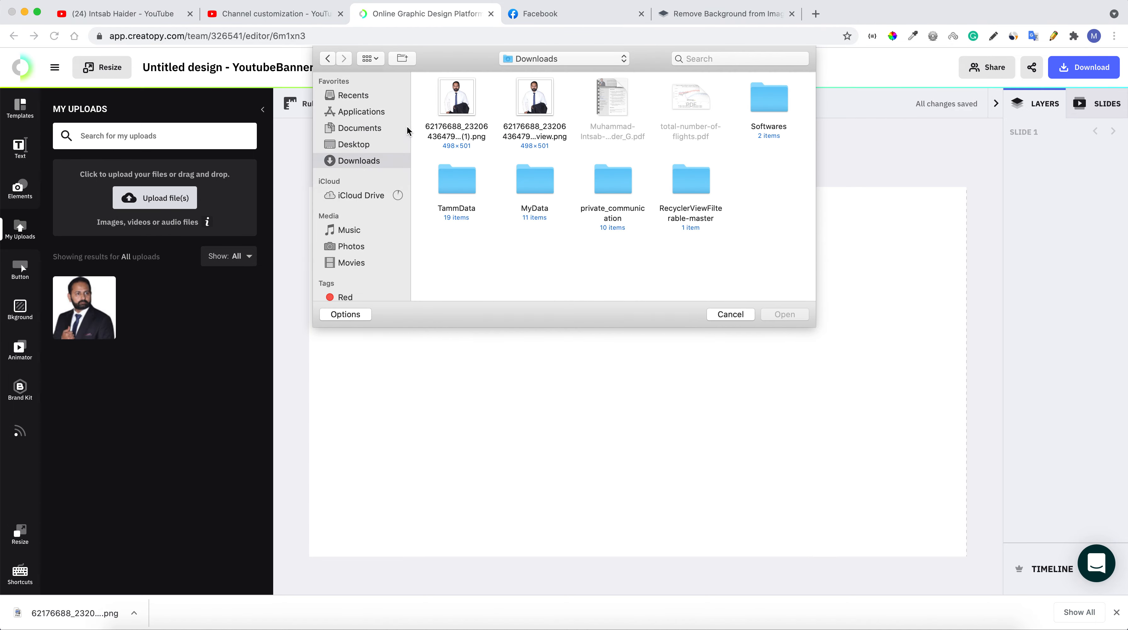
double_click(460, 104)
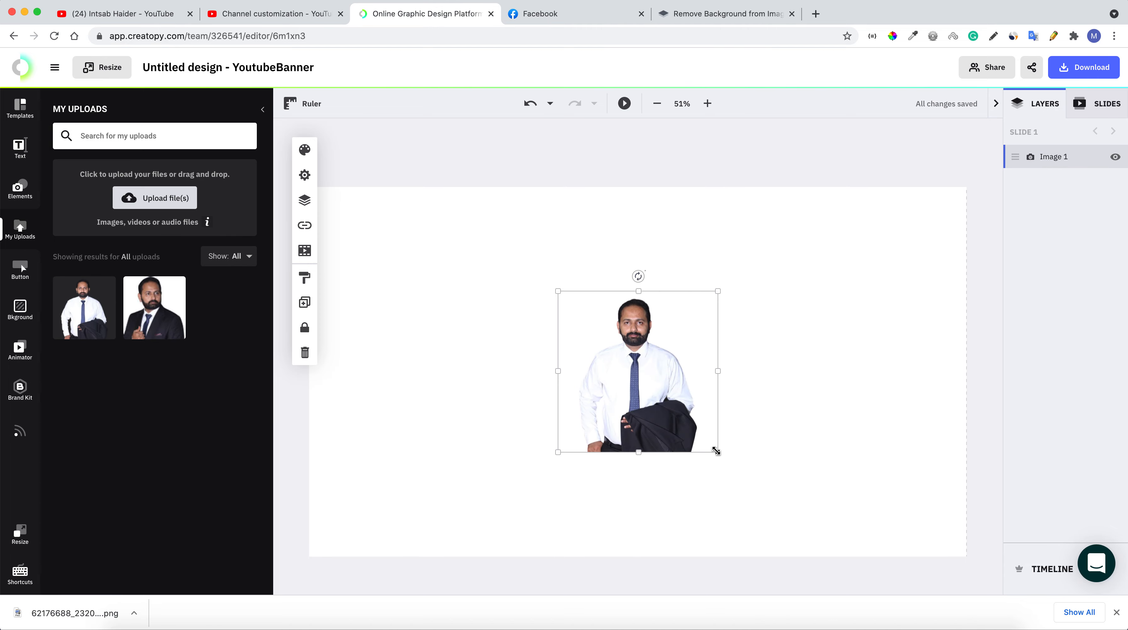
Enlarge the portrait and position it at the lower right of the banner
drag(718, 452, 830, 546)
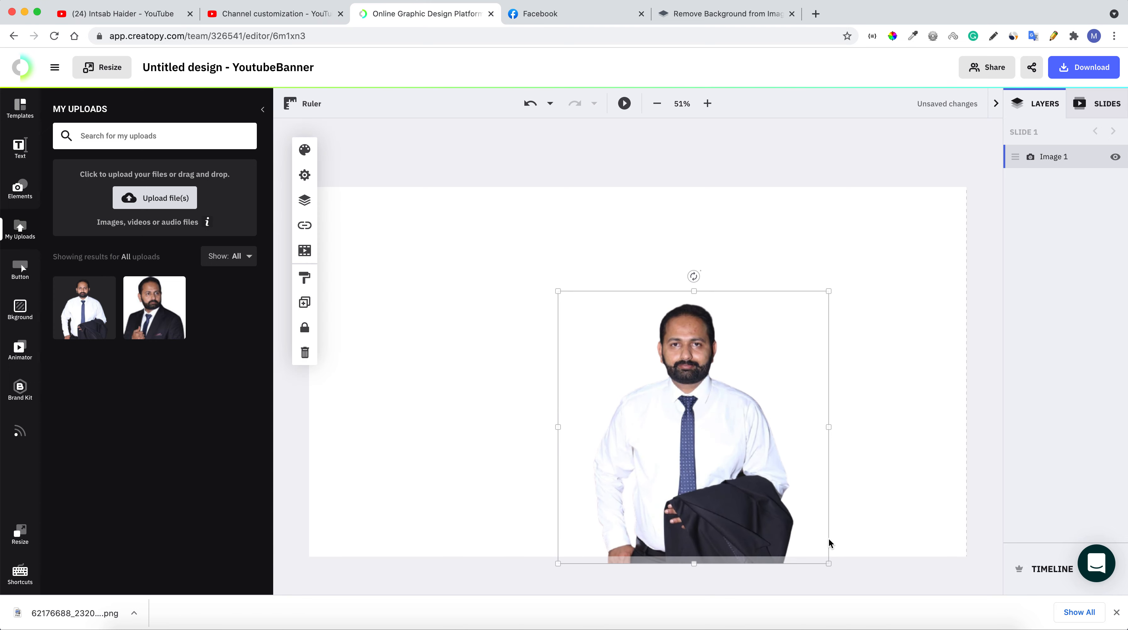
drag(679, 466, 815, 460)
click(554, 335)
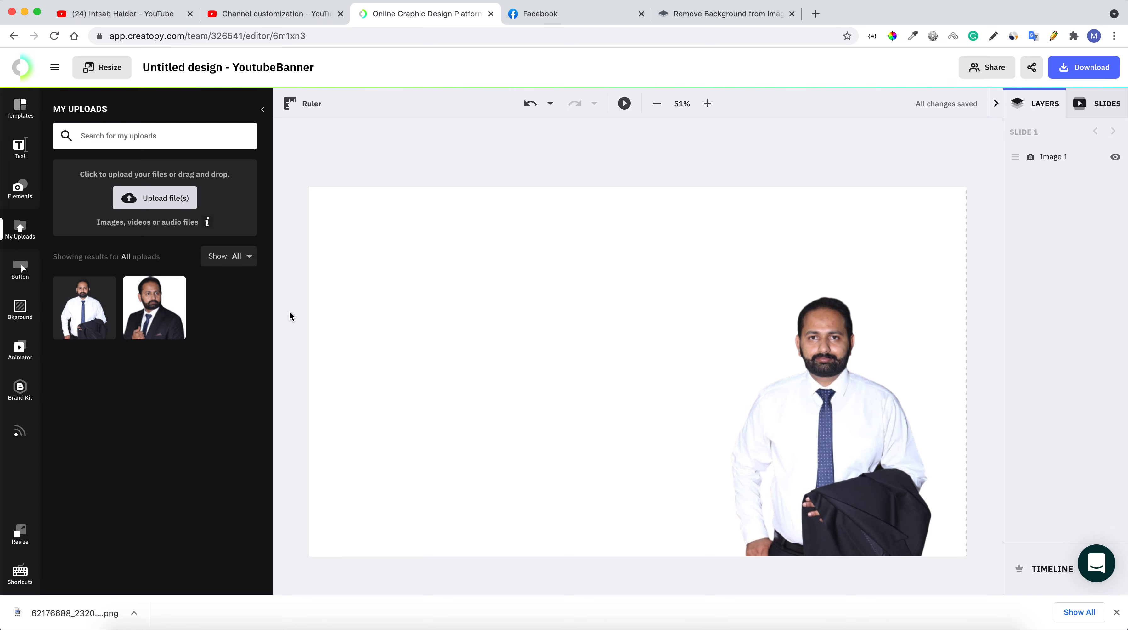
click(21, 309)
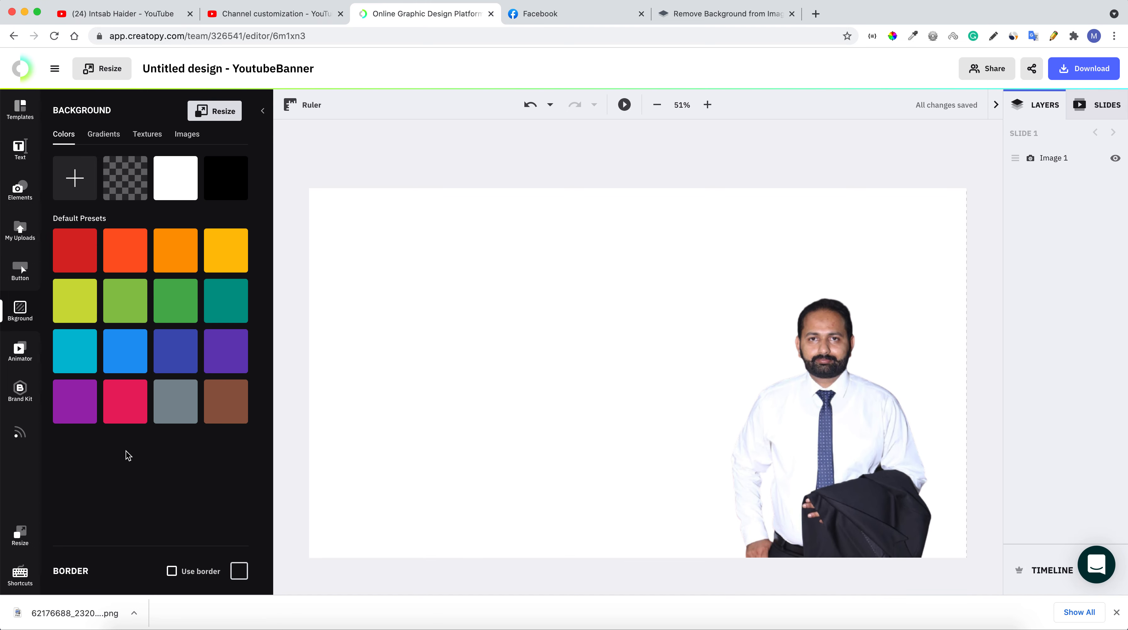
Browse the texture backgrounds, trying the water-drop and dry-grass textures
click(189, 133)
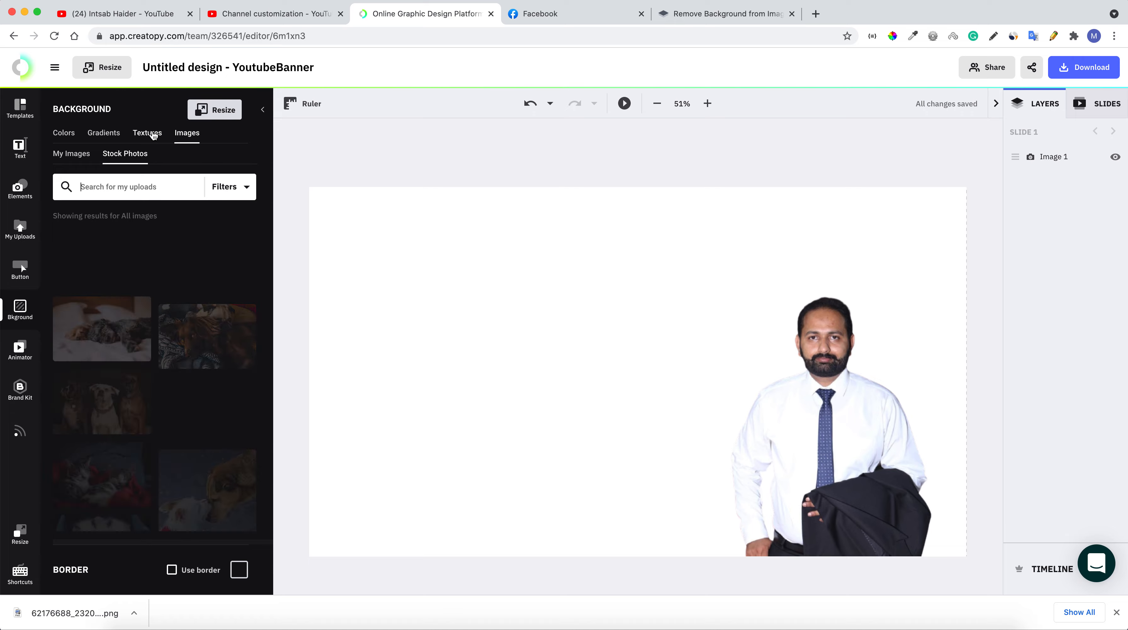
click(153, 135)
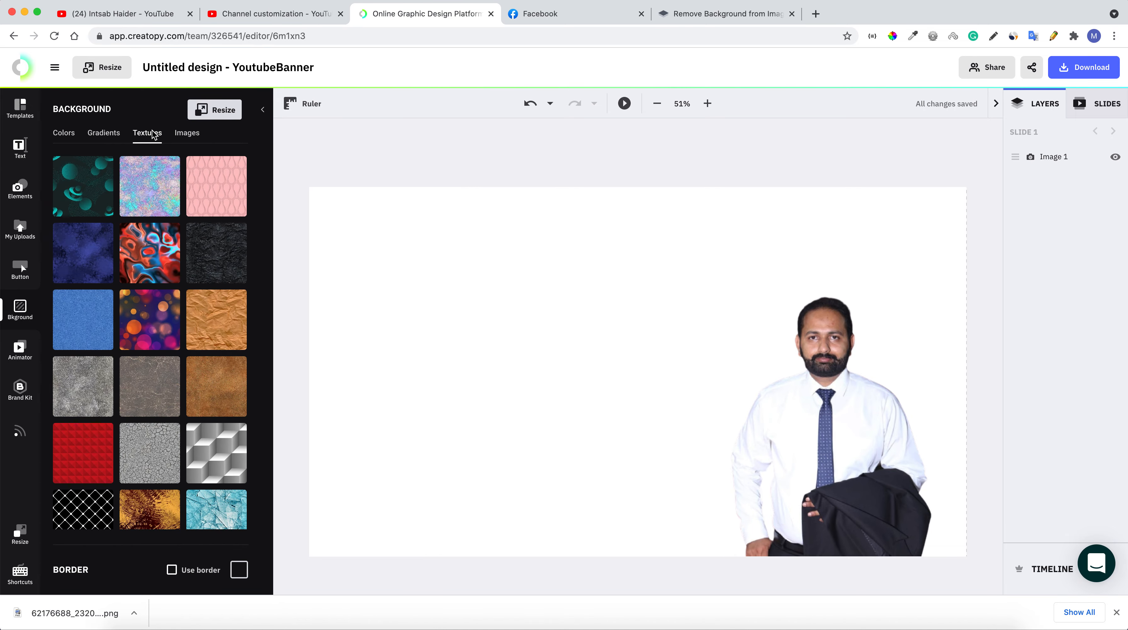
scroll(154, 379, down, 4)
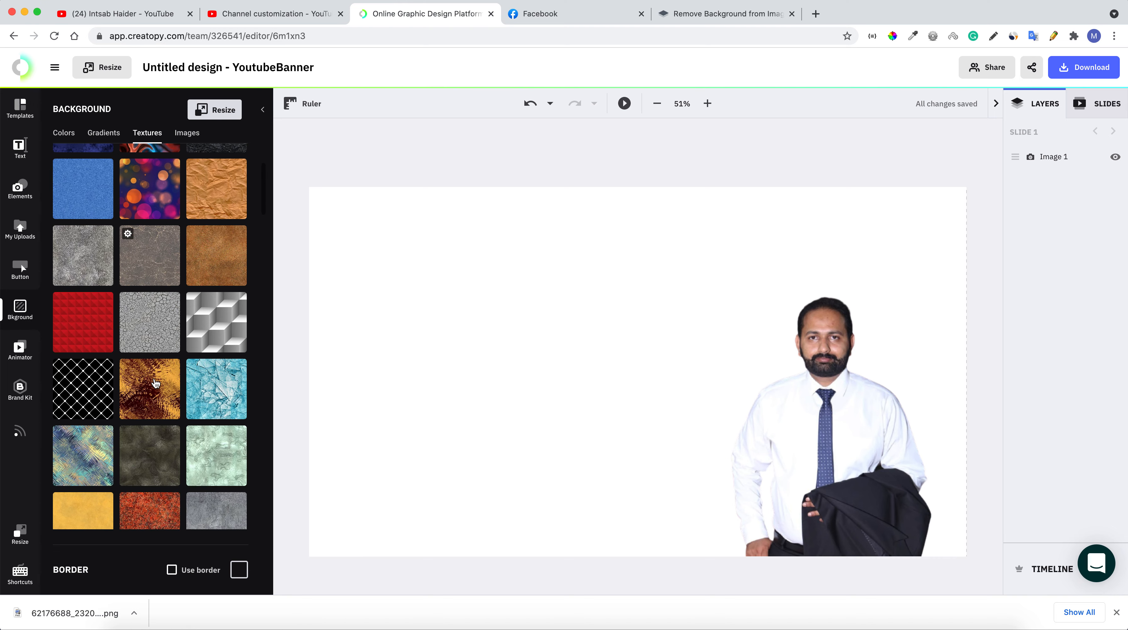
scroll(155, 383, down, 5)
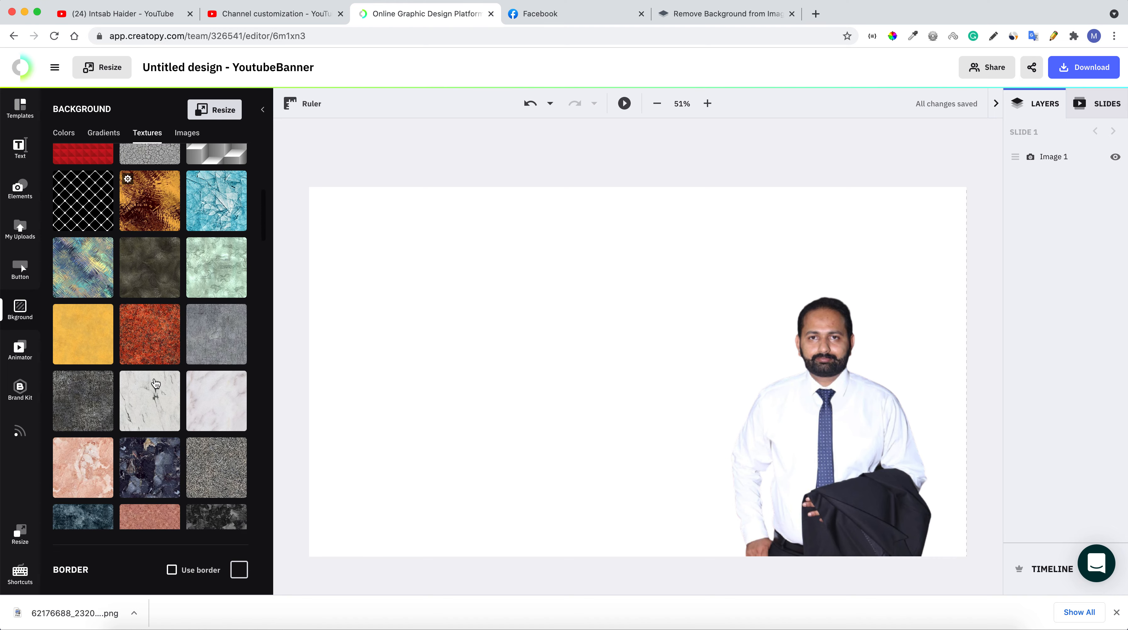
scroll(156, 383, down, 2)
scroll(155, 384, down, 5)
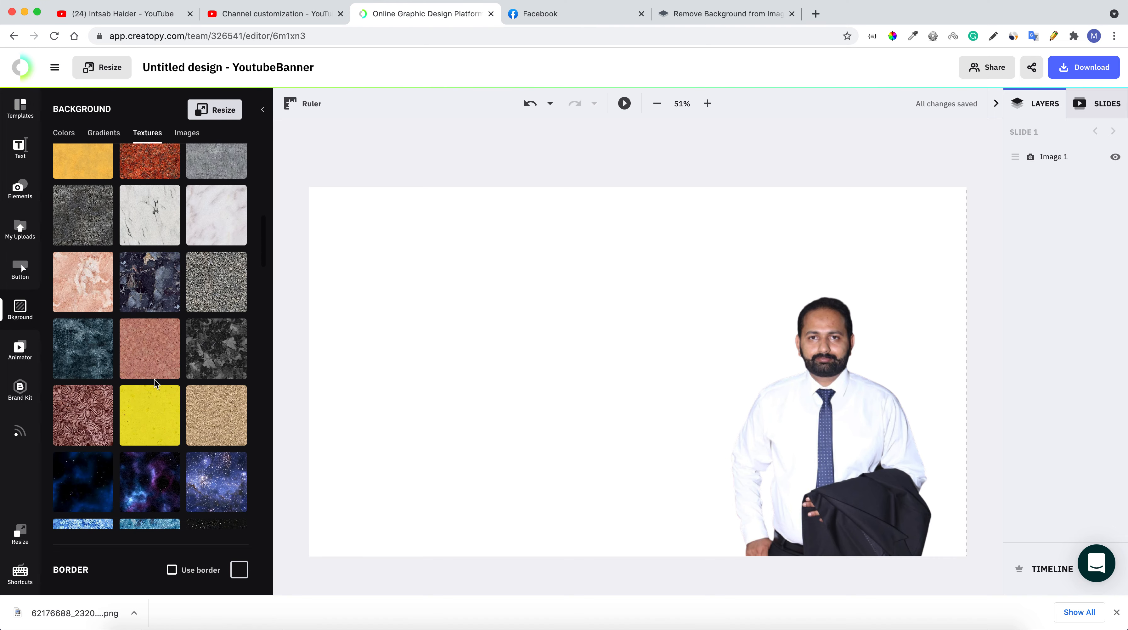
scroll(155, 385, down, 3)
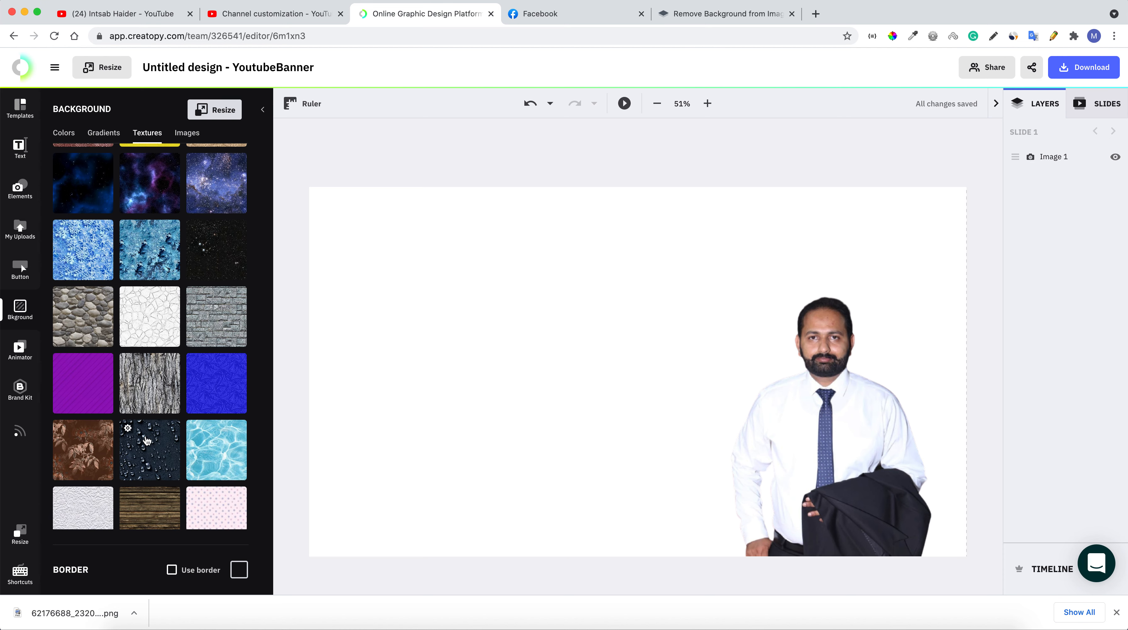
click(147, 440)
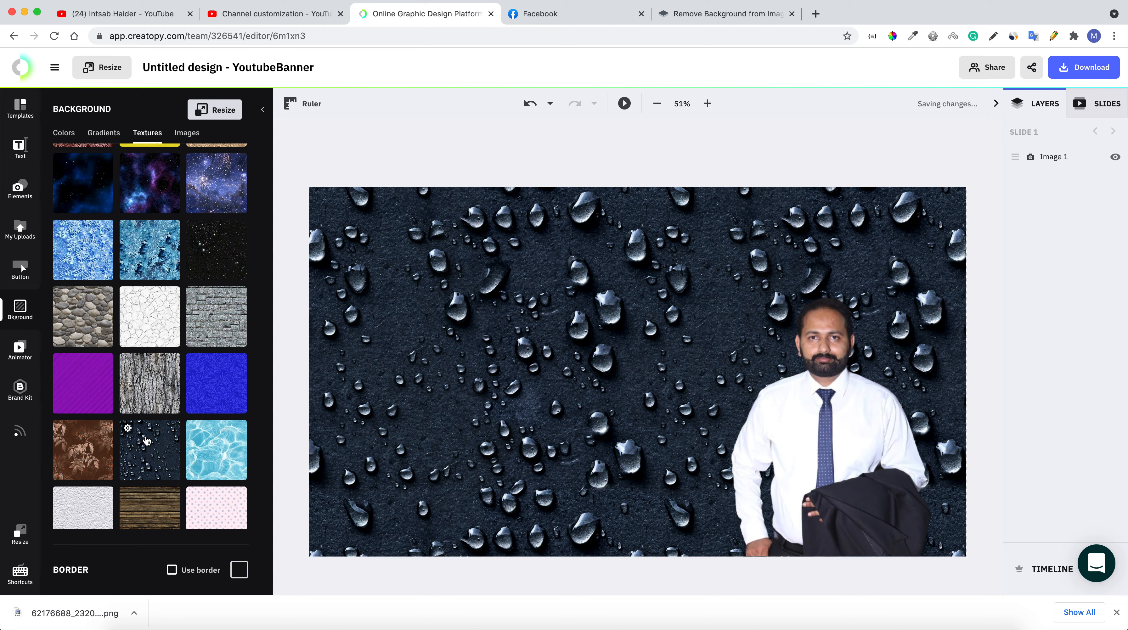
scroll(161, 362, up, 5)
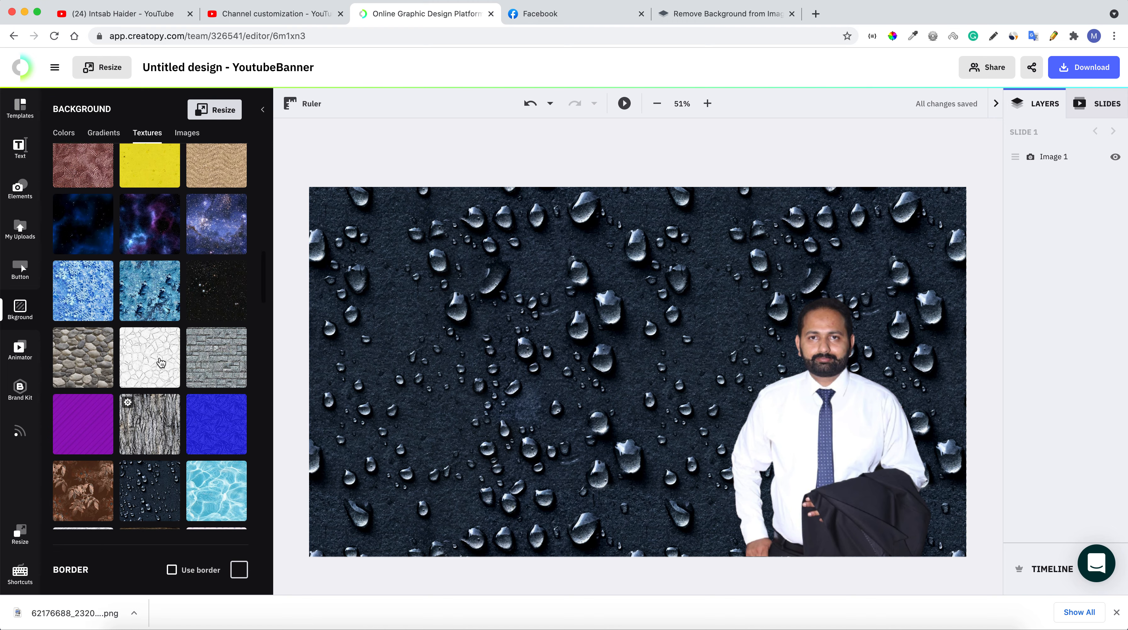
scroll(161, 362, up, 1)
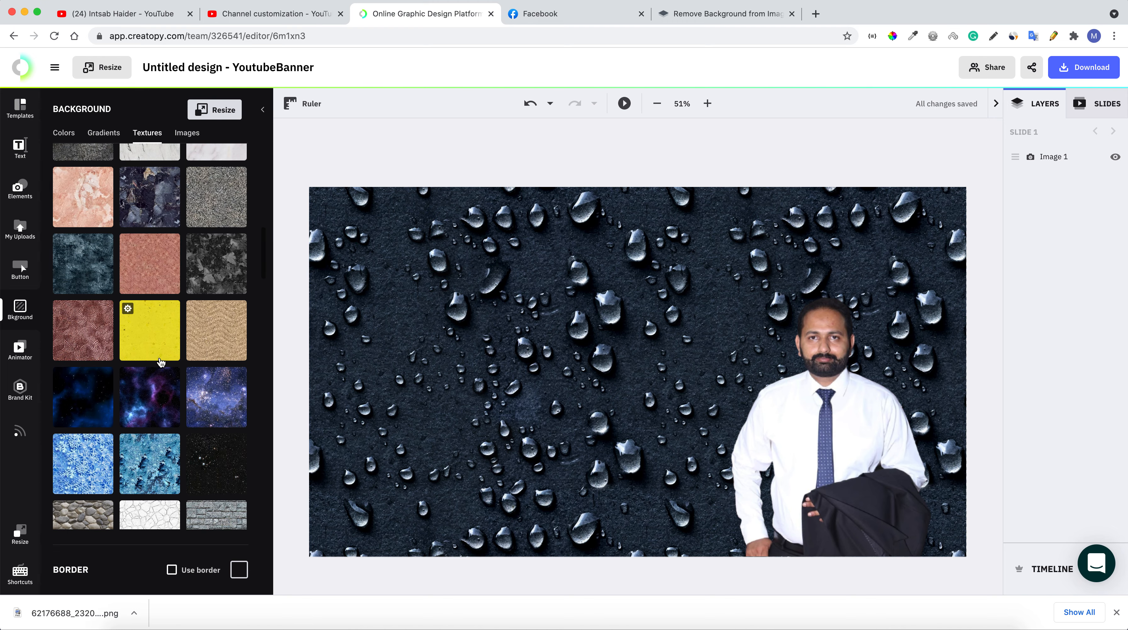
scroll(161, 362, up, 3)
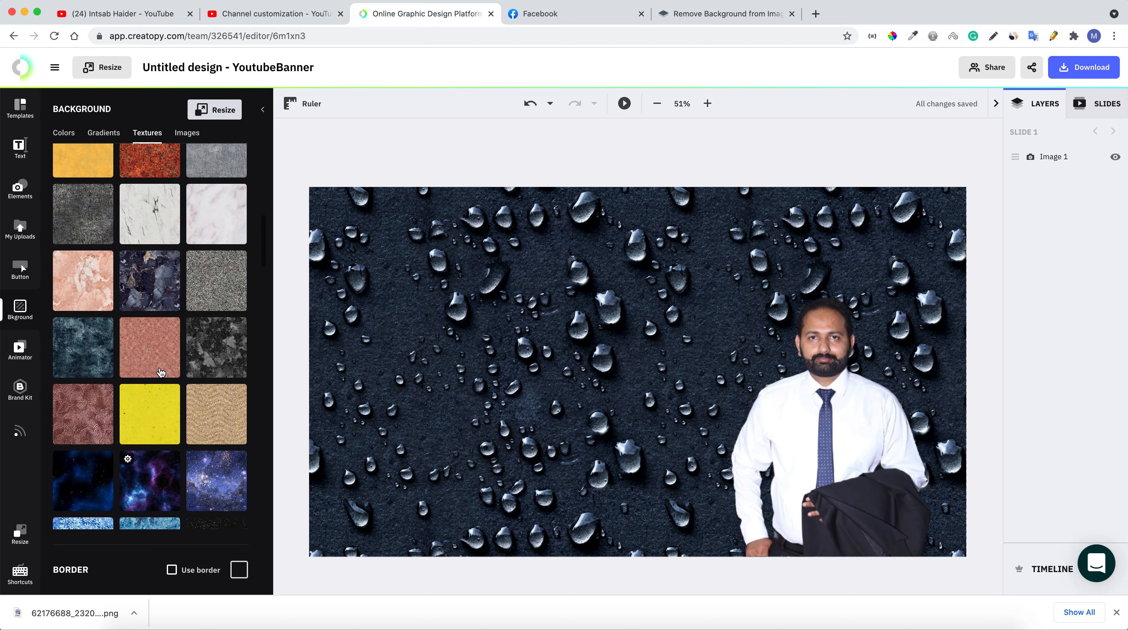
click(206, 306)
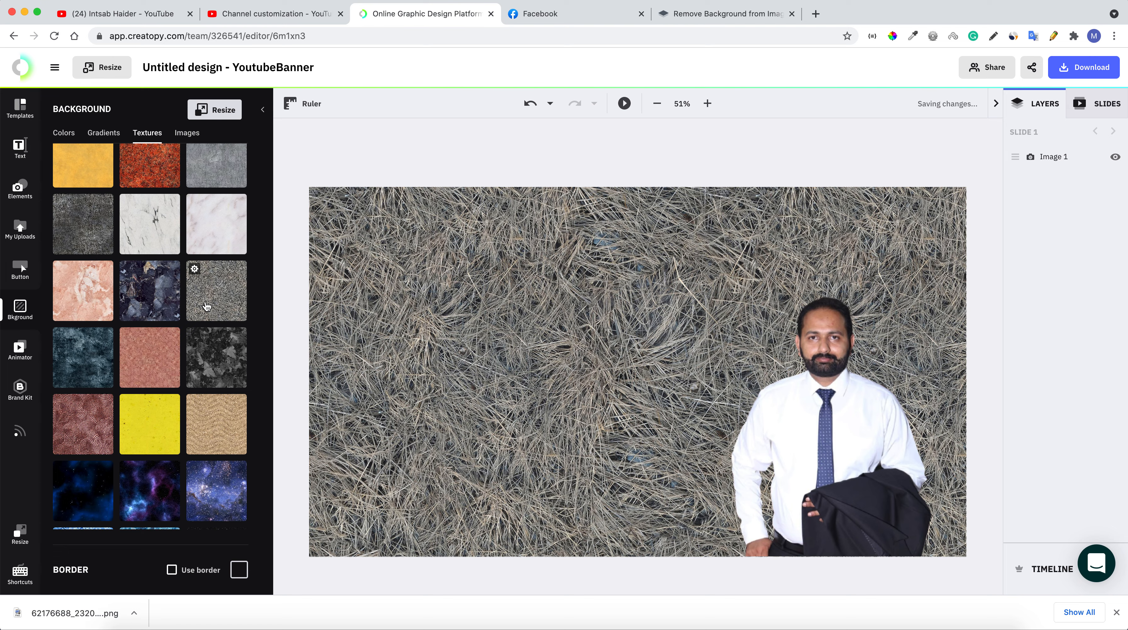
Settle on the brown cracked-stone texture after briefly trying a cracked grey one
scroll(176, 325, up, 3)
scroll(177, 326, up, 7)
scroll(177, 344, up, 2)
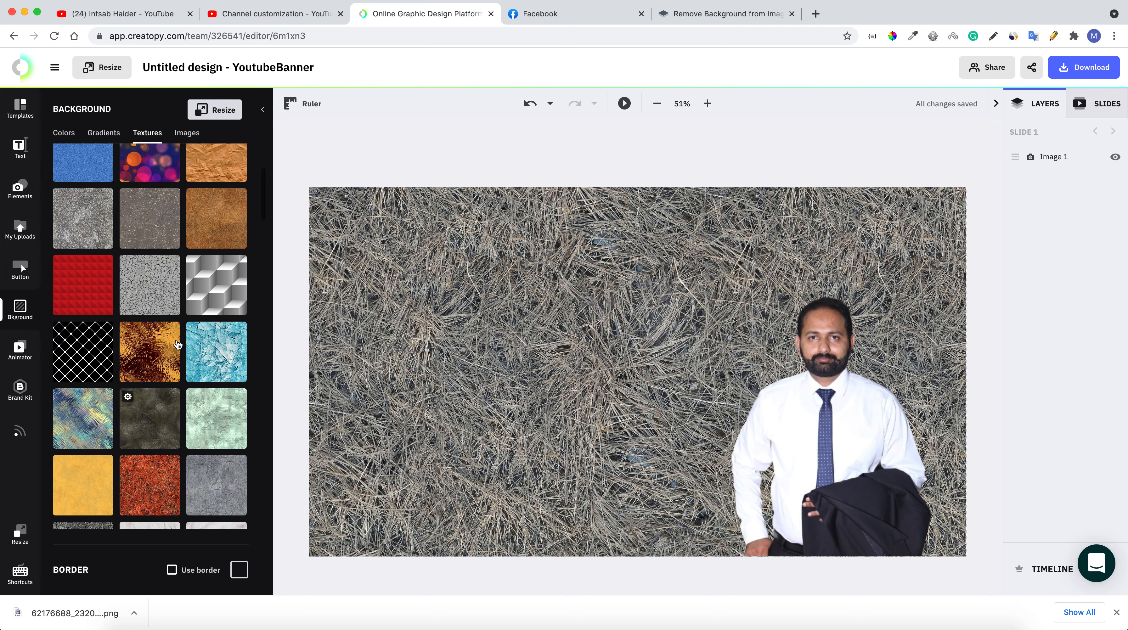
click(151, 279)
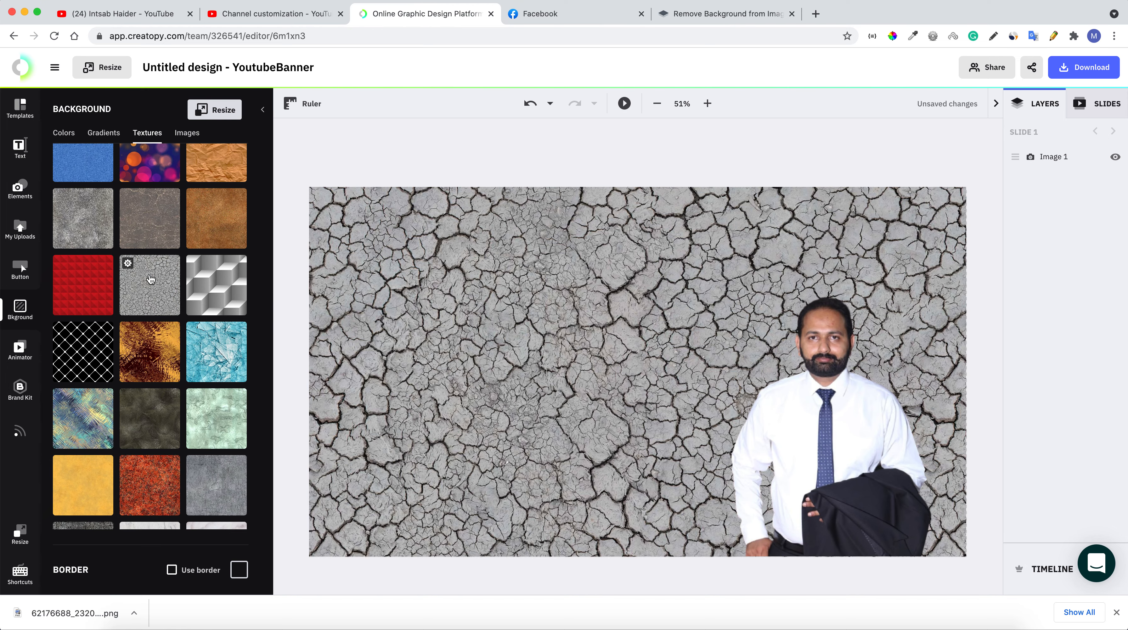
click(162, 228)
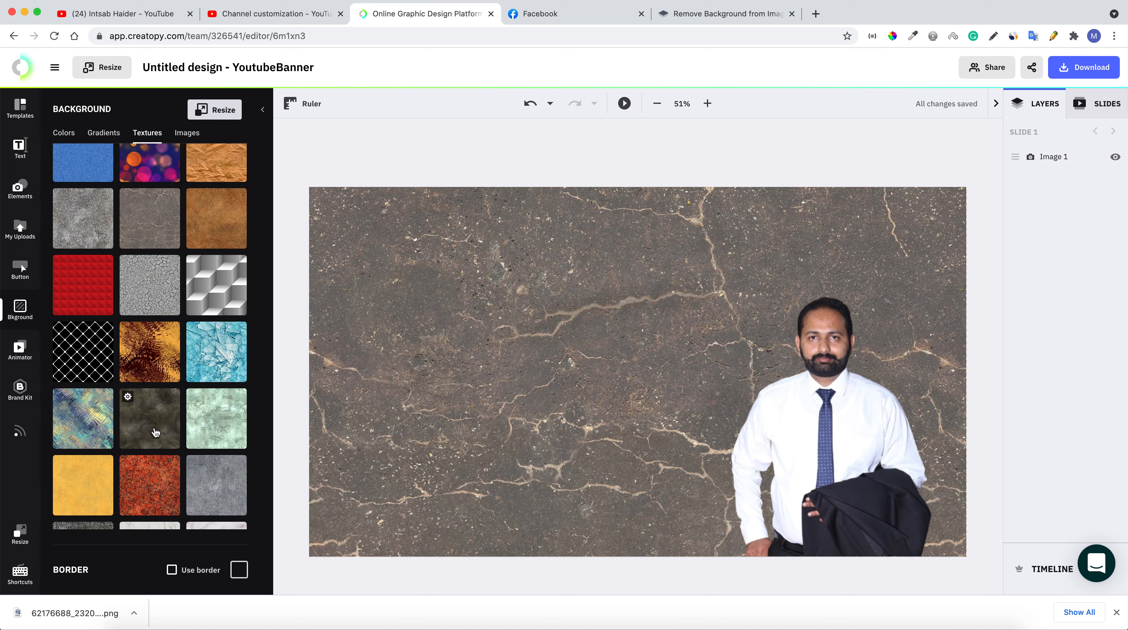
scroll(128, 304, up, 4)
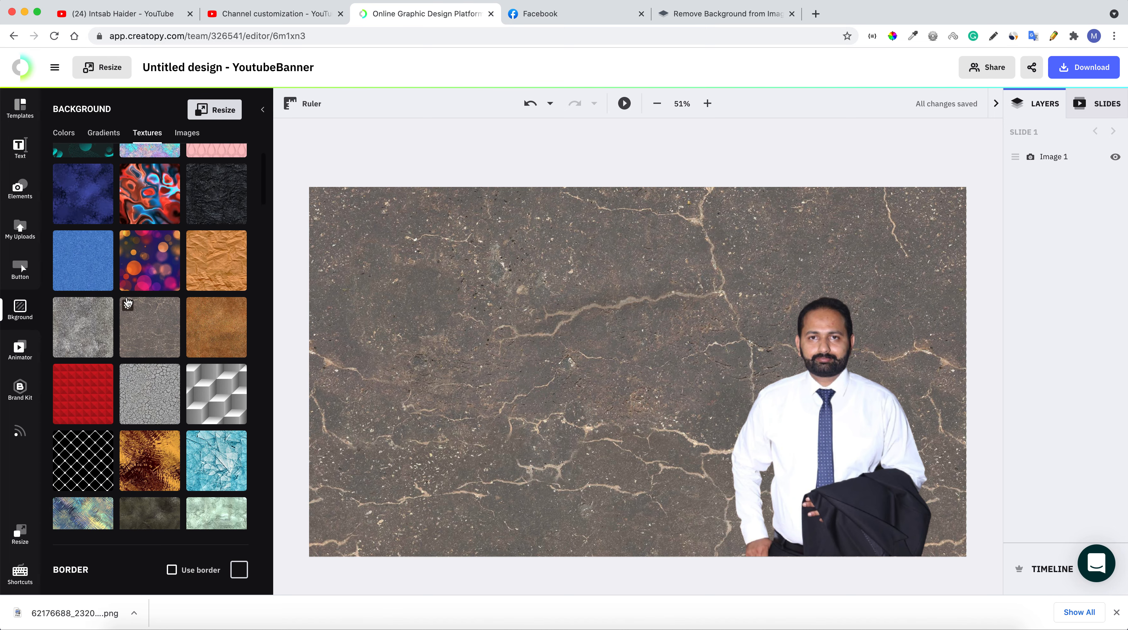
scroll(151, 412, down, 10)
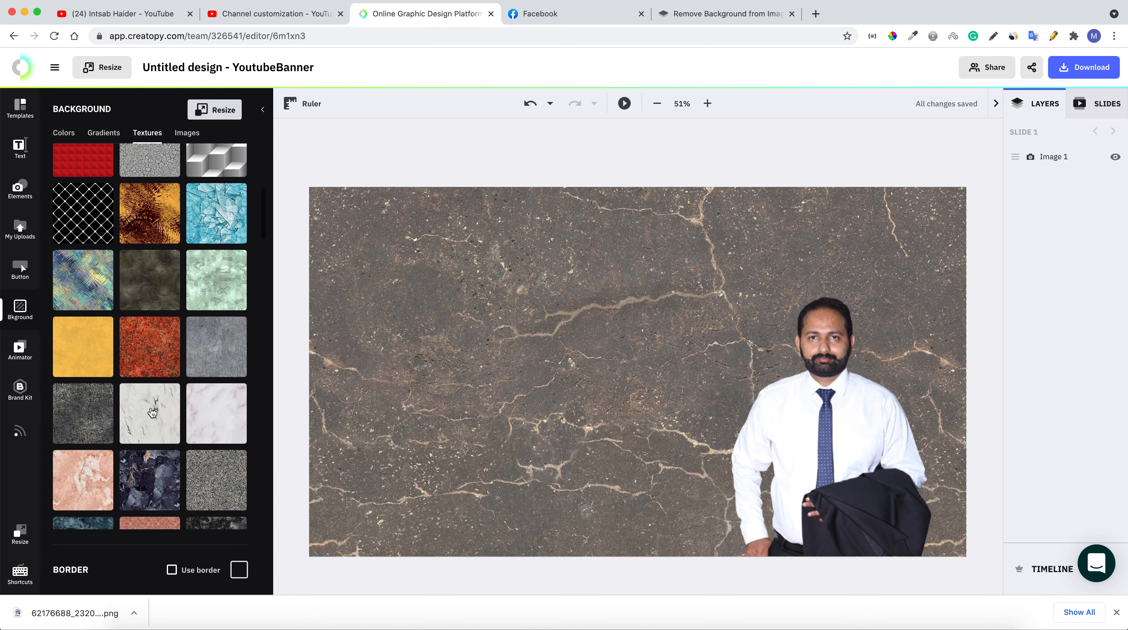
scroll(152, 412, down, 1)
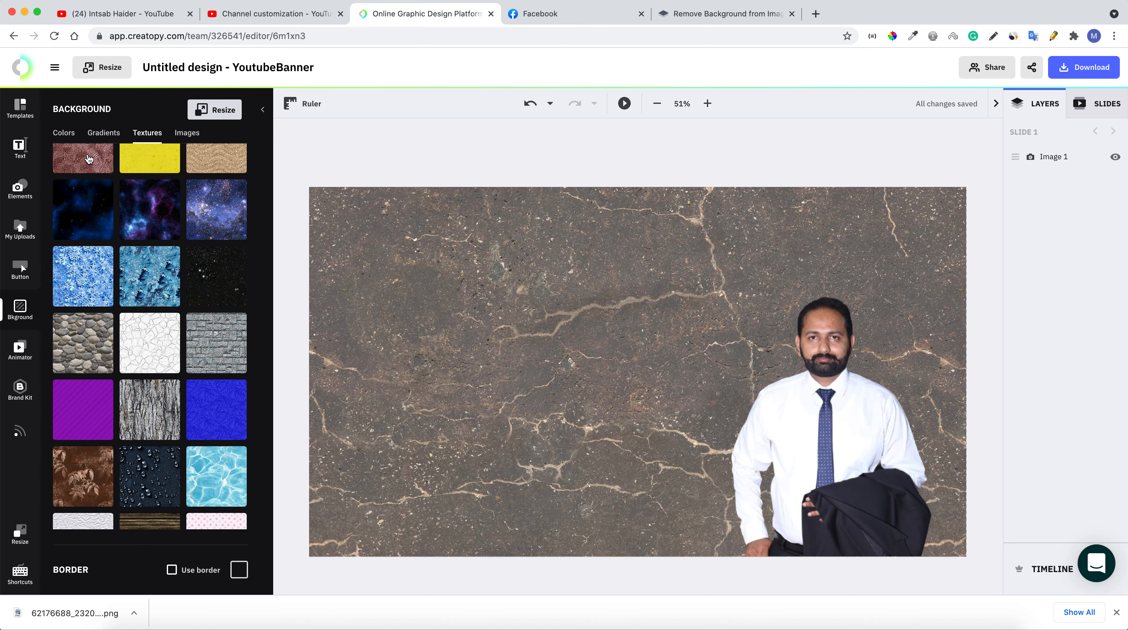
Try a dark purple gradient background, then undo it to keep the cracked stone
click(111, 135)
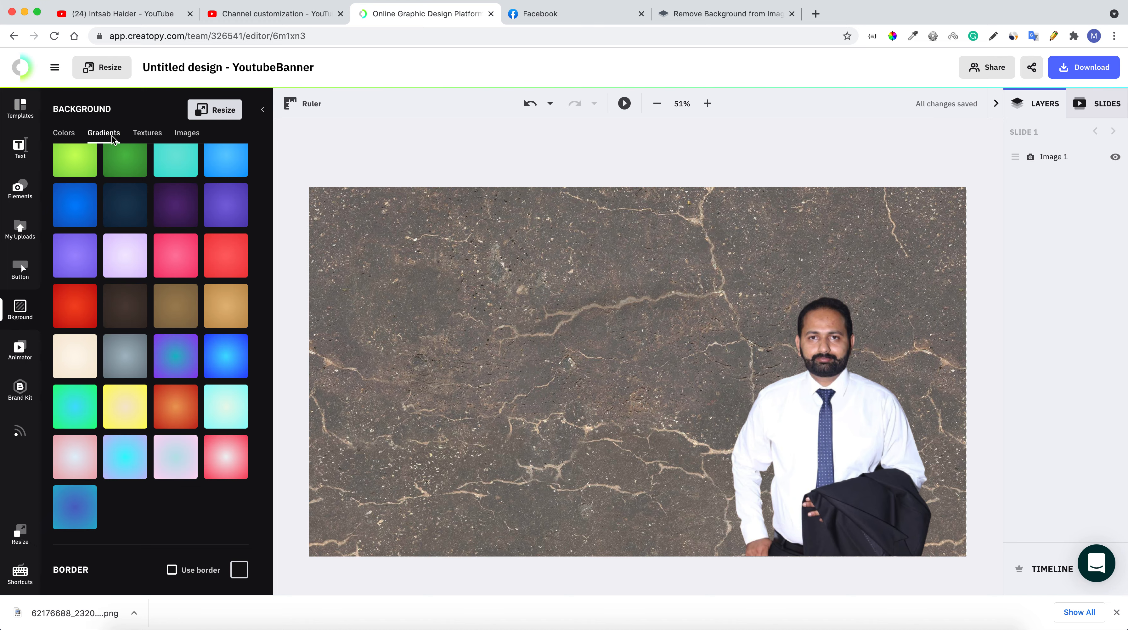
click(170, 205)
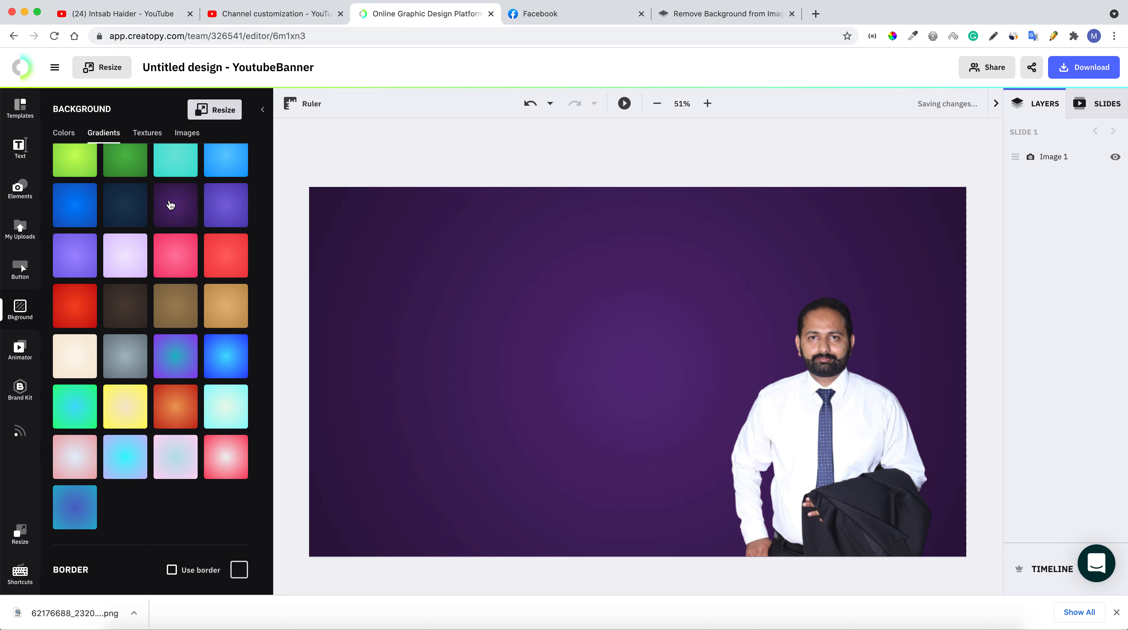
key(super+z)
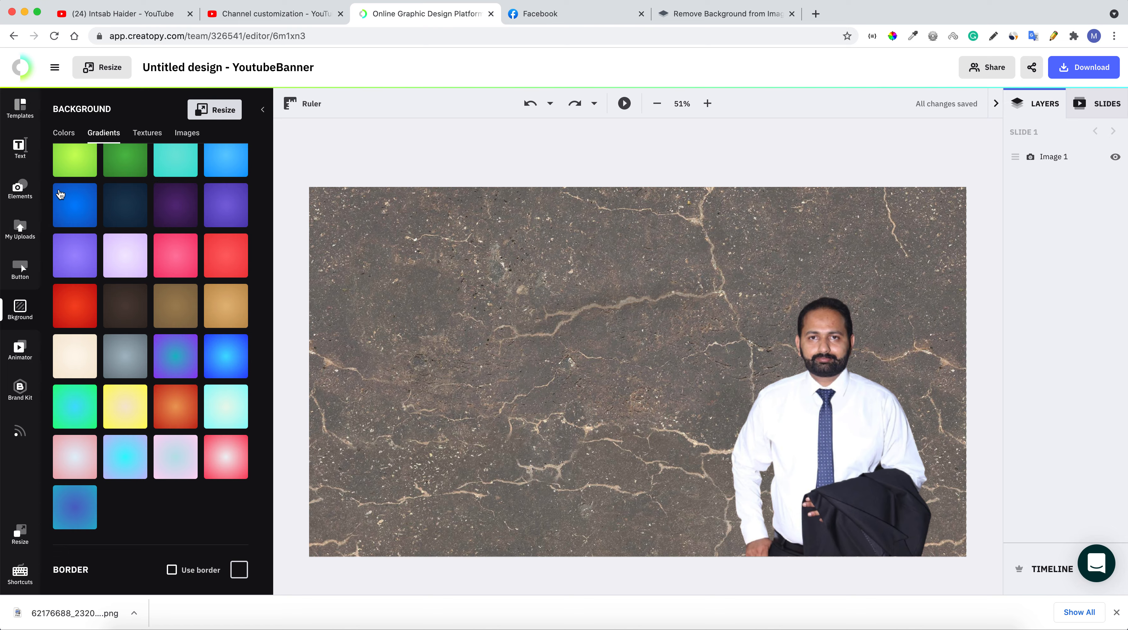
scroll(120, 273, up, 2)
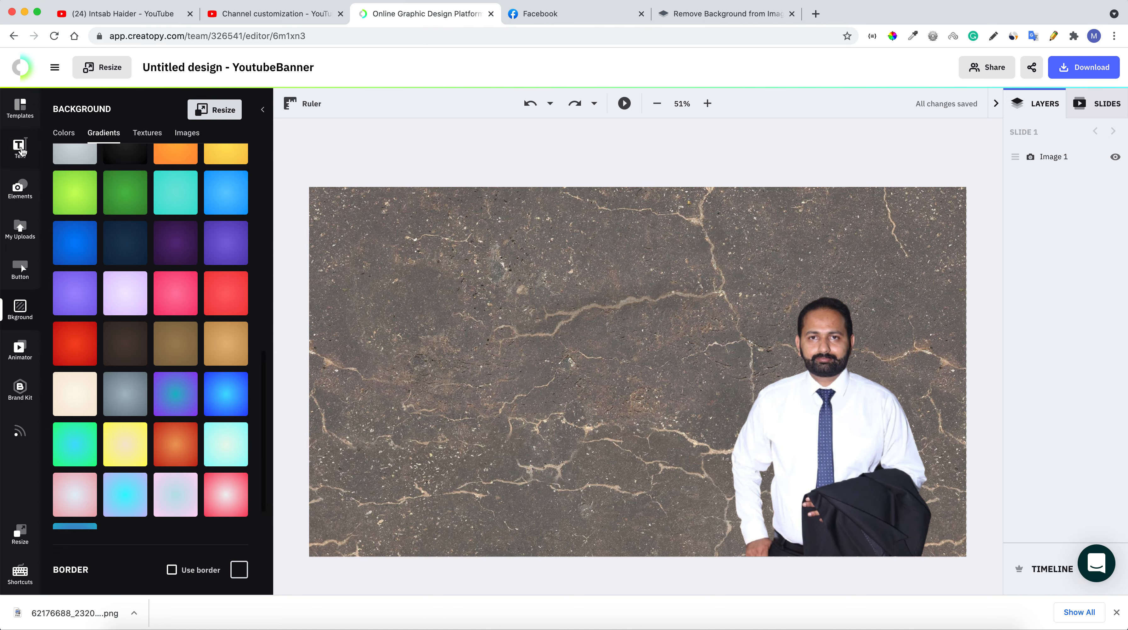
click(21, 148)
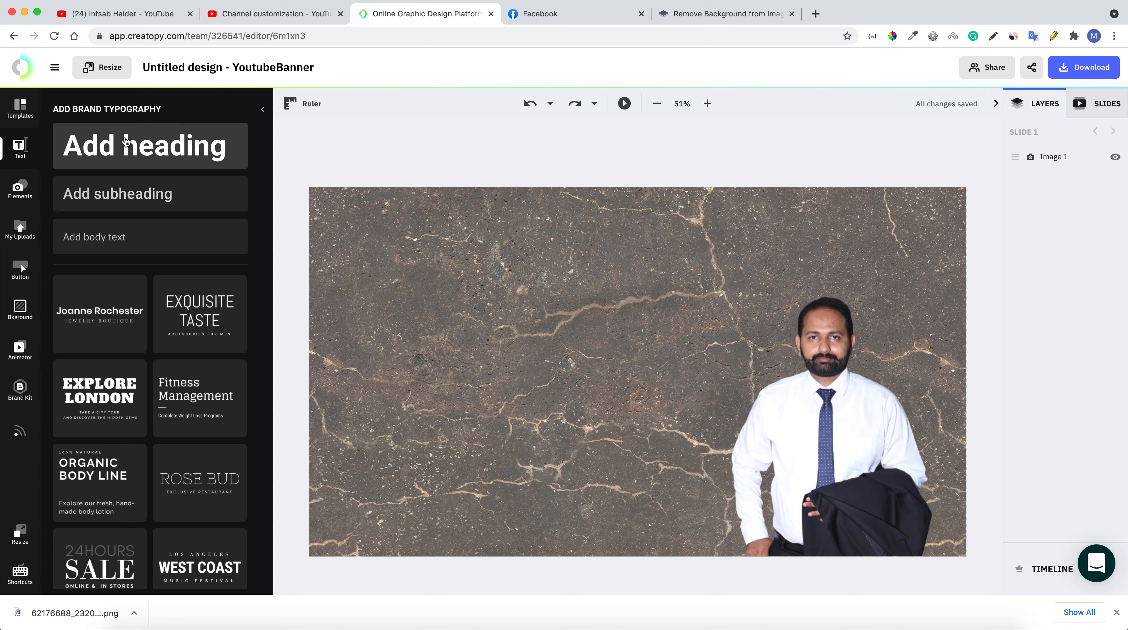
Add an upper-left heading with the channel owner's full name, plus a subheading box
click(128, 148)
drag(572, 363, 401, 223)
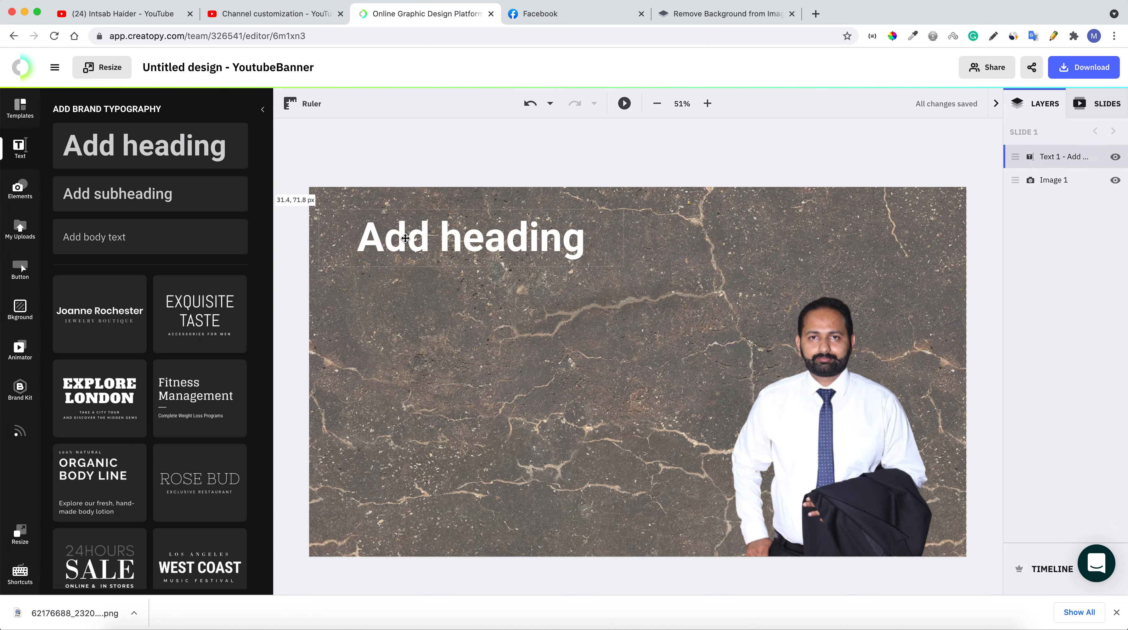
double_click(427, 238)
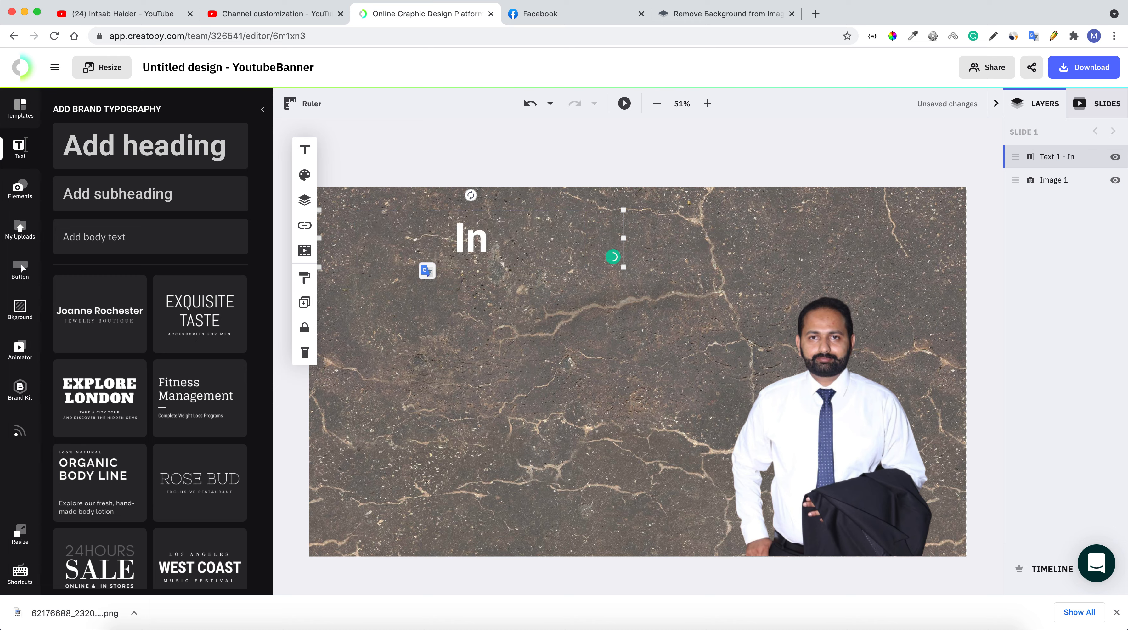
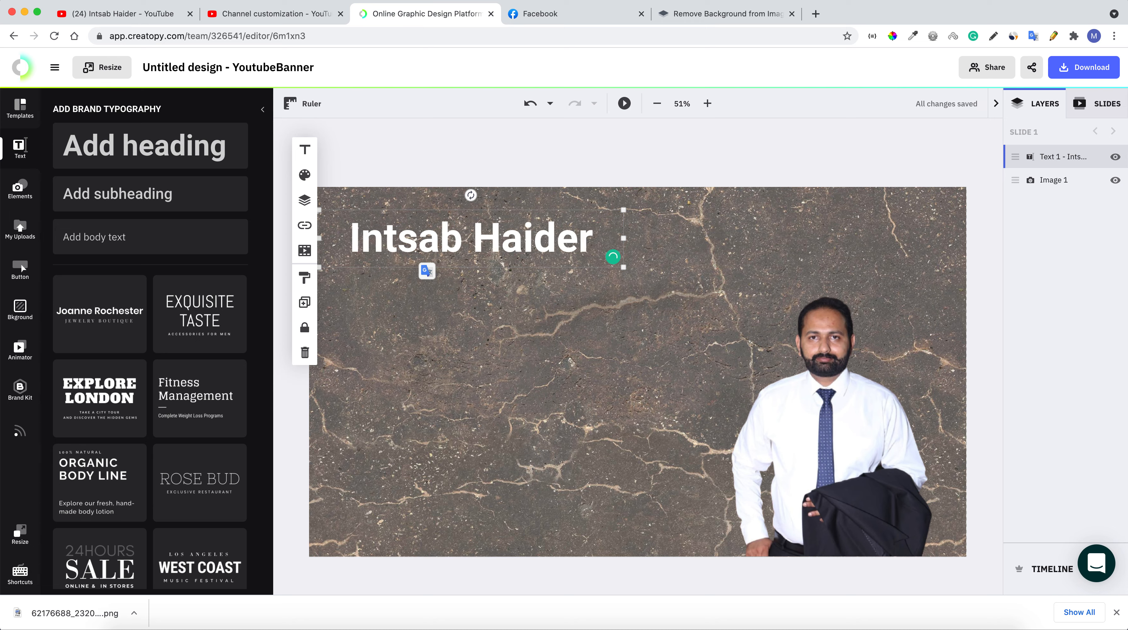
click(149, 199)
Move the subheading under the name, type the Information Technology tagline, and widen it
drag(589, 373, 383, 282)
double_click(384, 282)
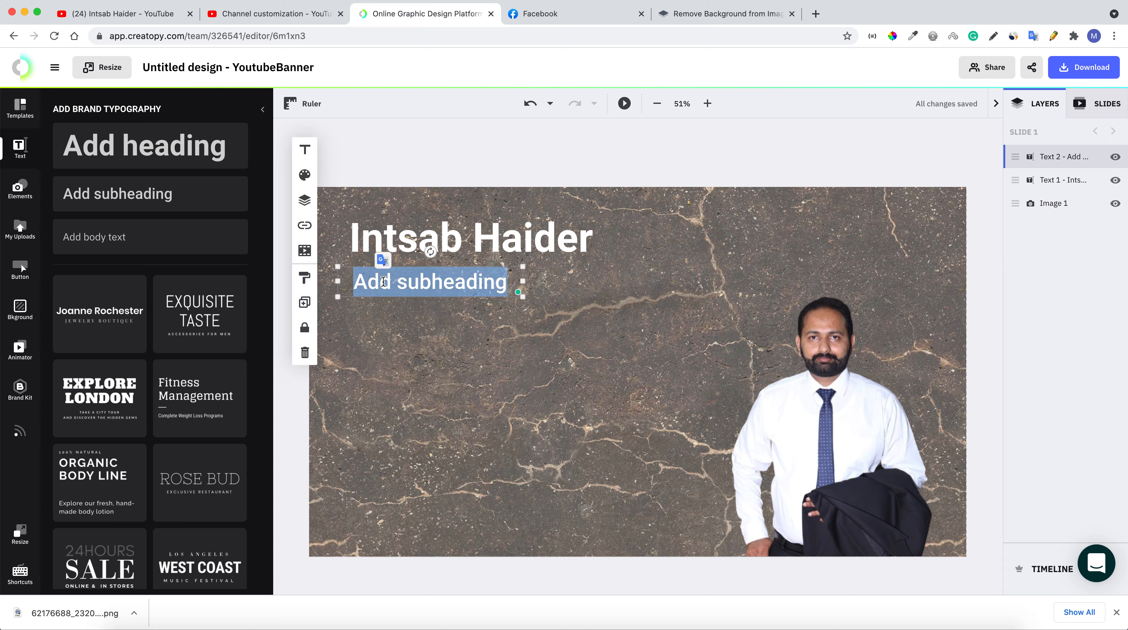
text(Learn re)
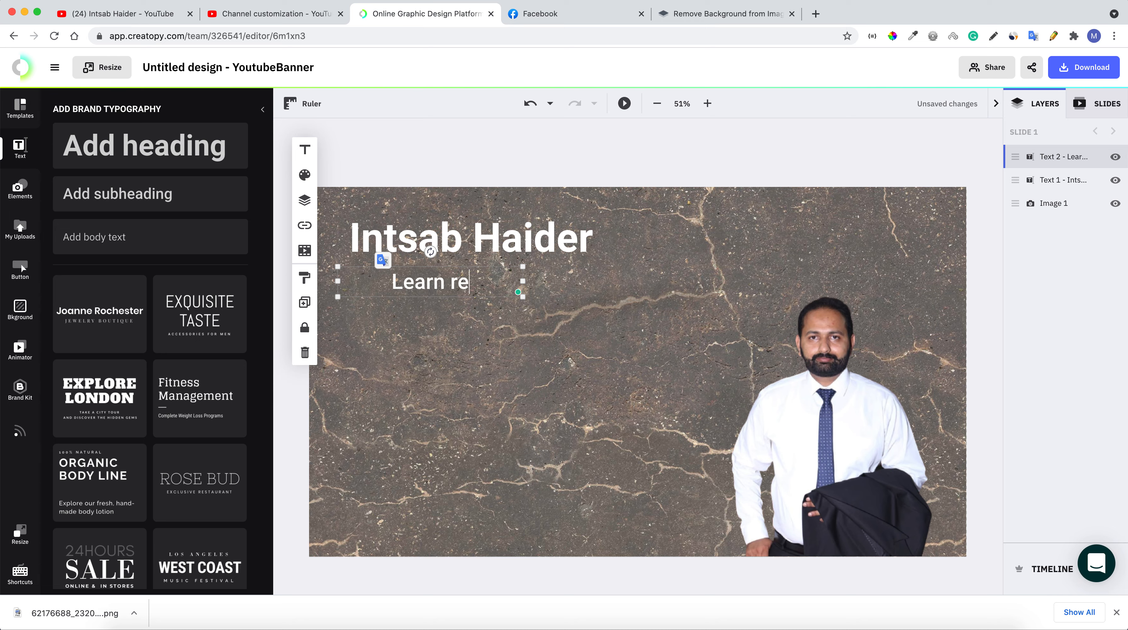
text(al ap)
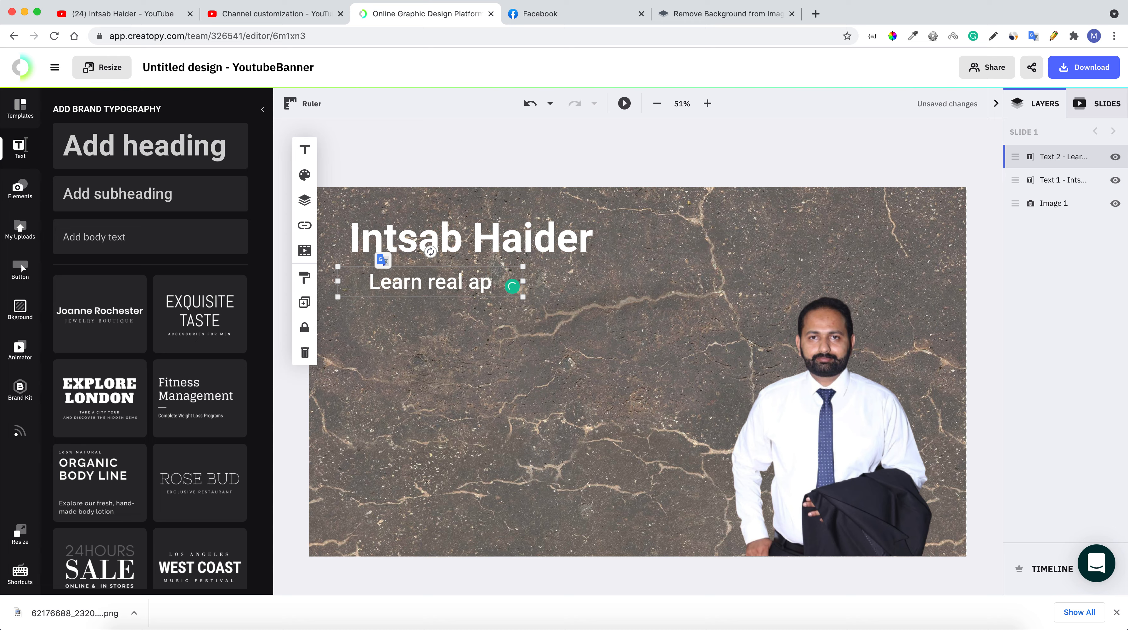
text(llication of )
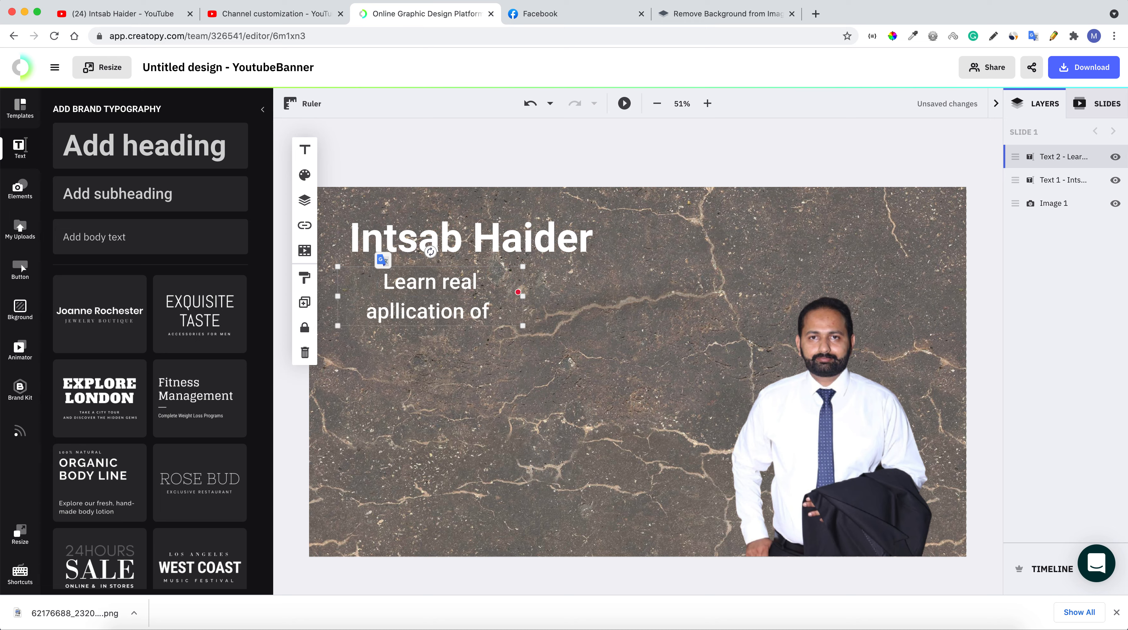
text(Info)
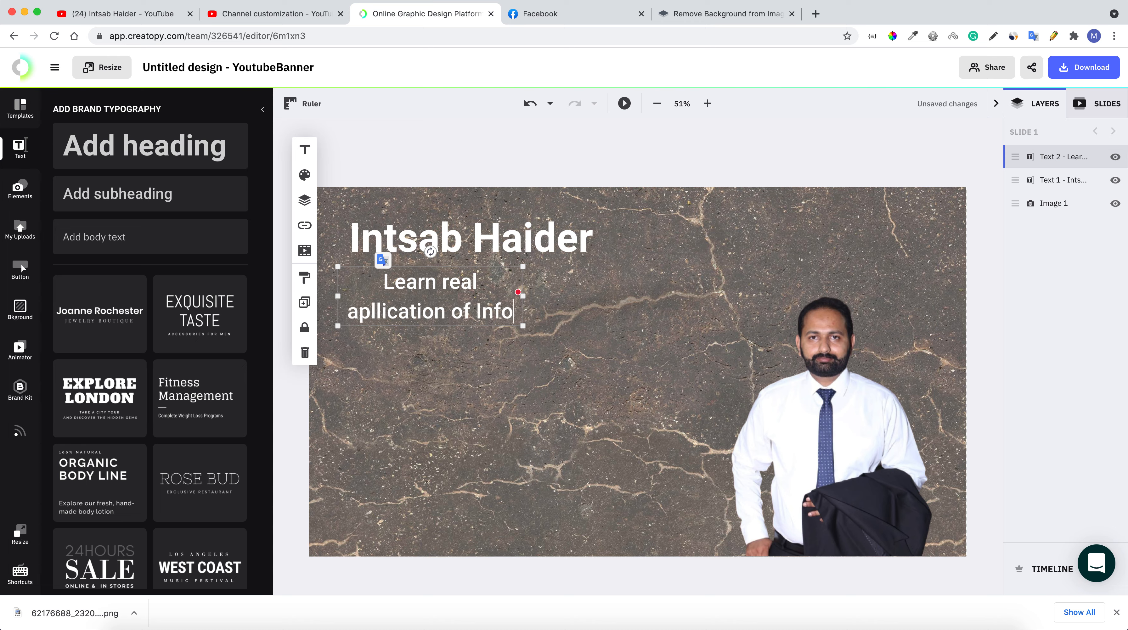
text(rmation )
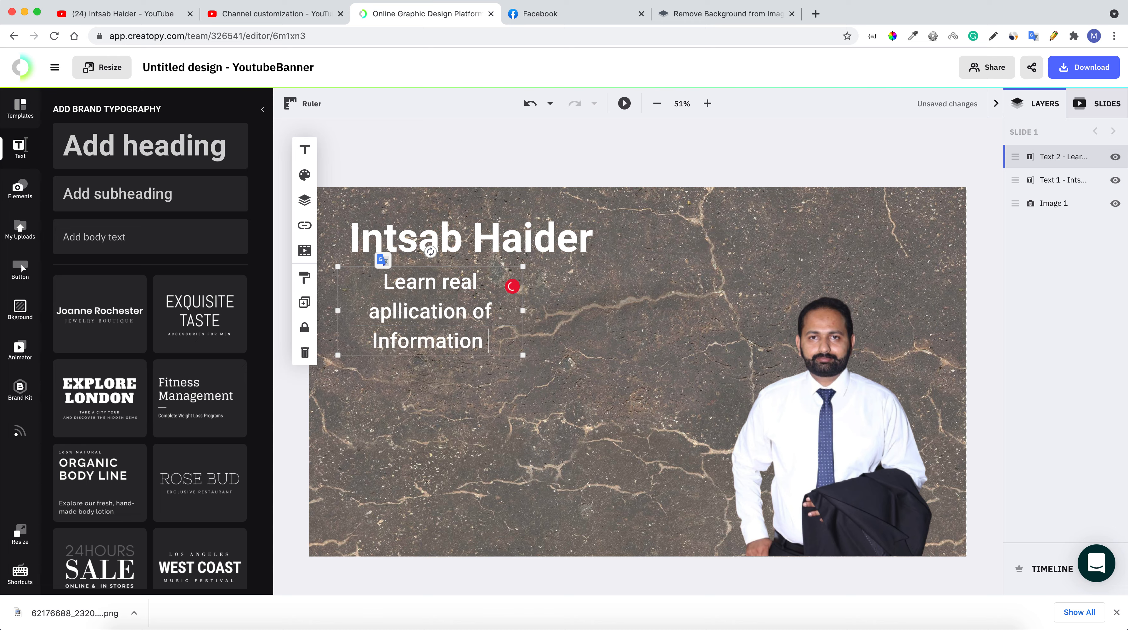
text(Technology)
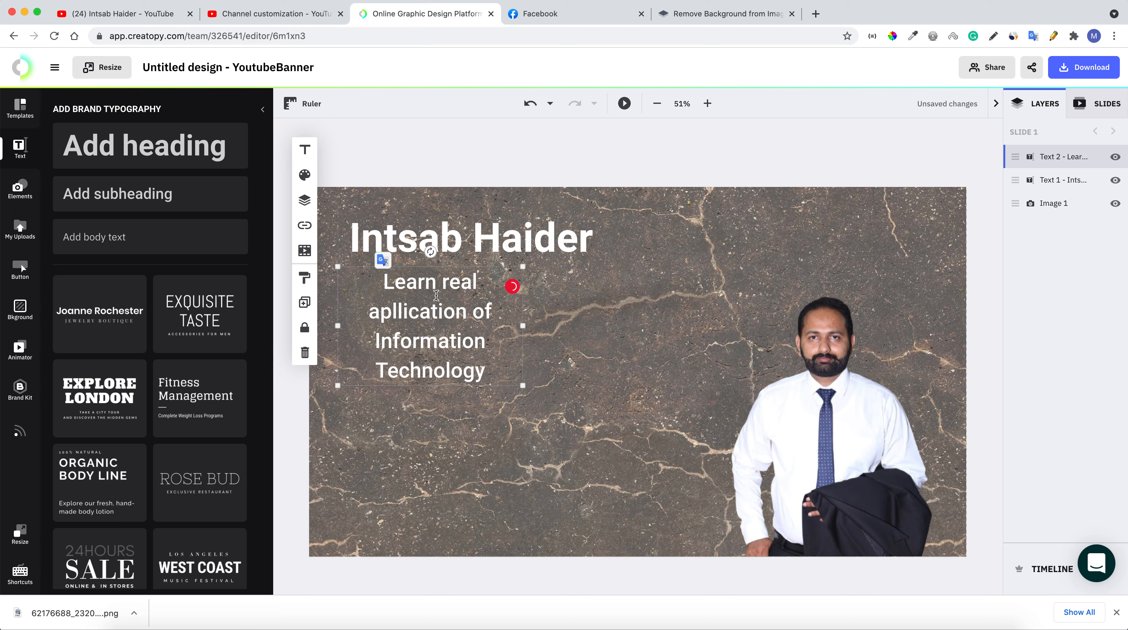
click(495, 321)
drag(523, 326, 600, 329)
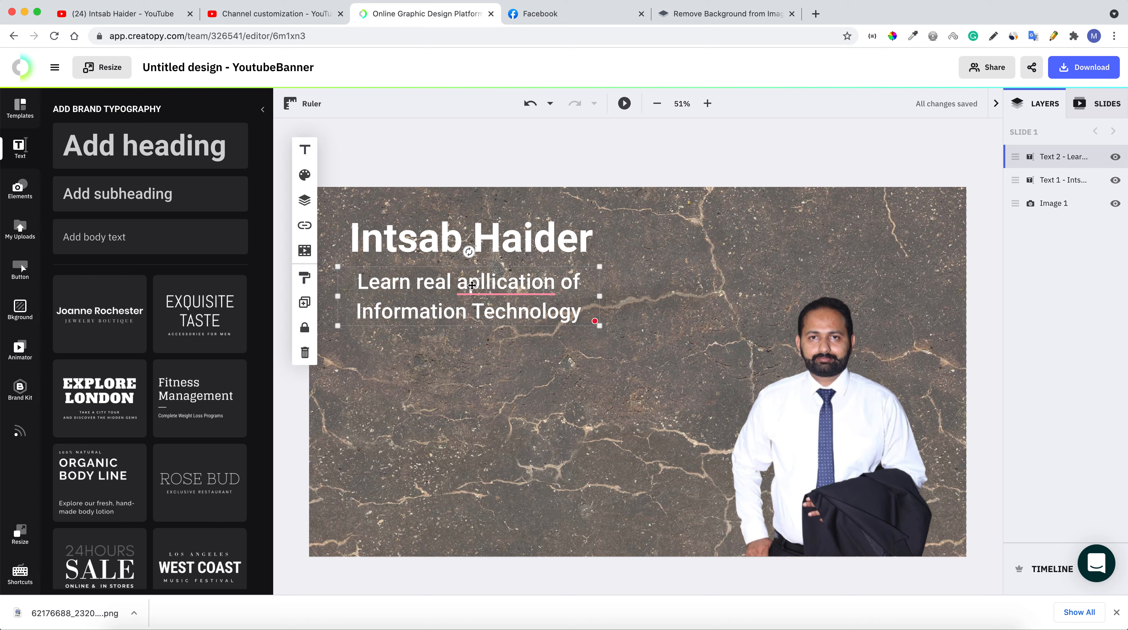
Correct 'apllication' to 'application', widen the box further, and insert 'the' before 'real'
click(494, 283)
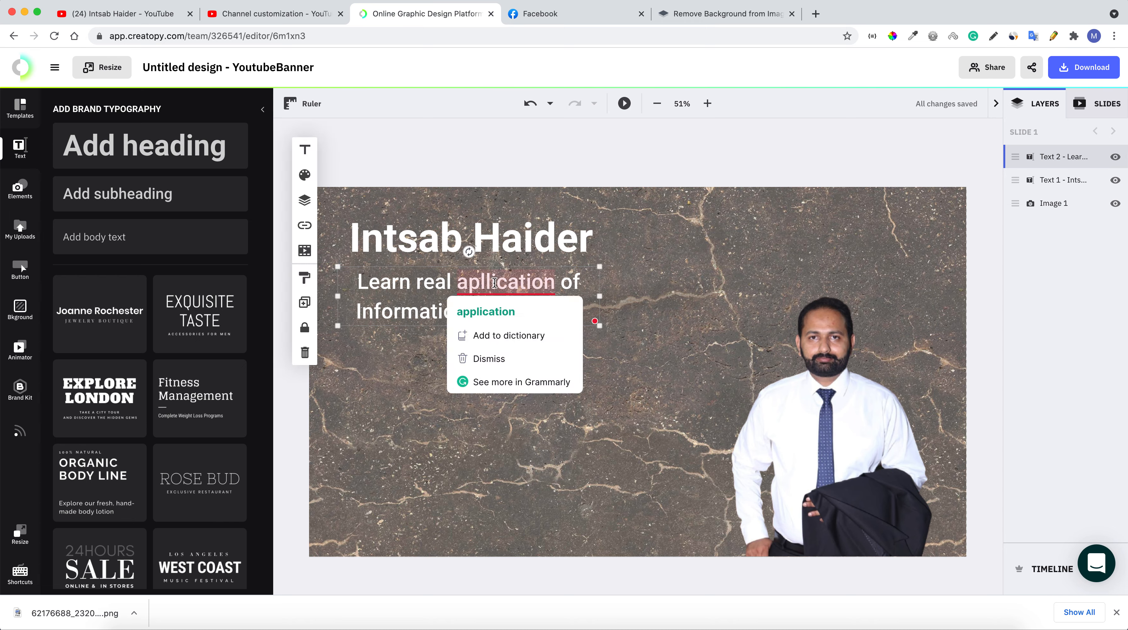
click(491, 311)
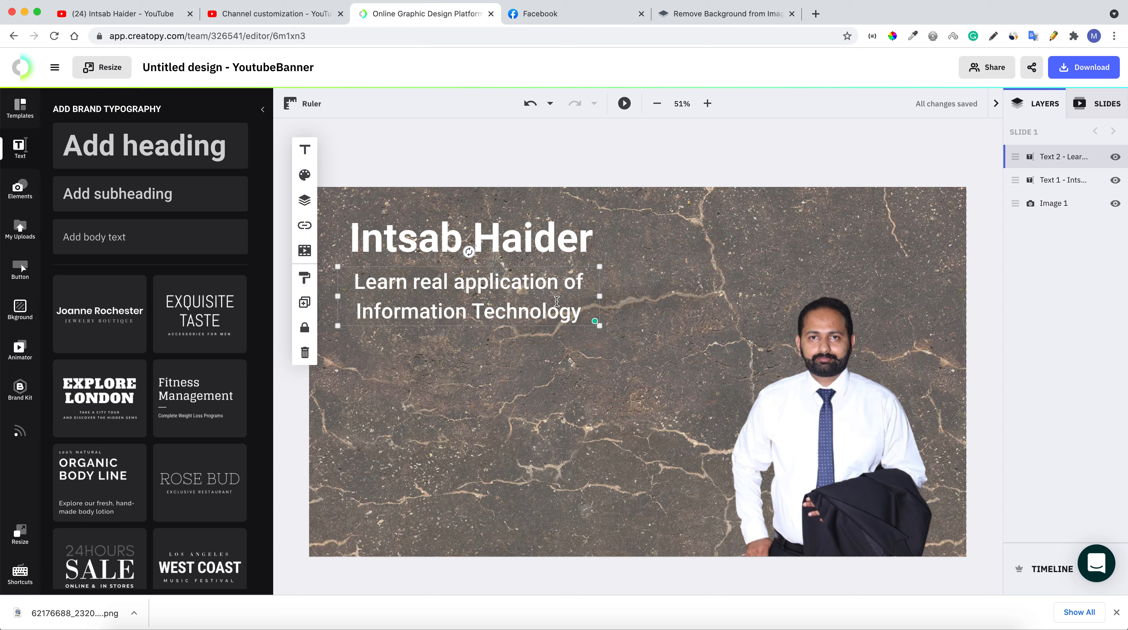
drag(599, 296, 722, 297)
click(435, 281)
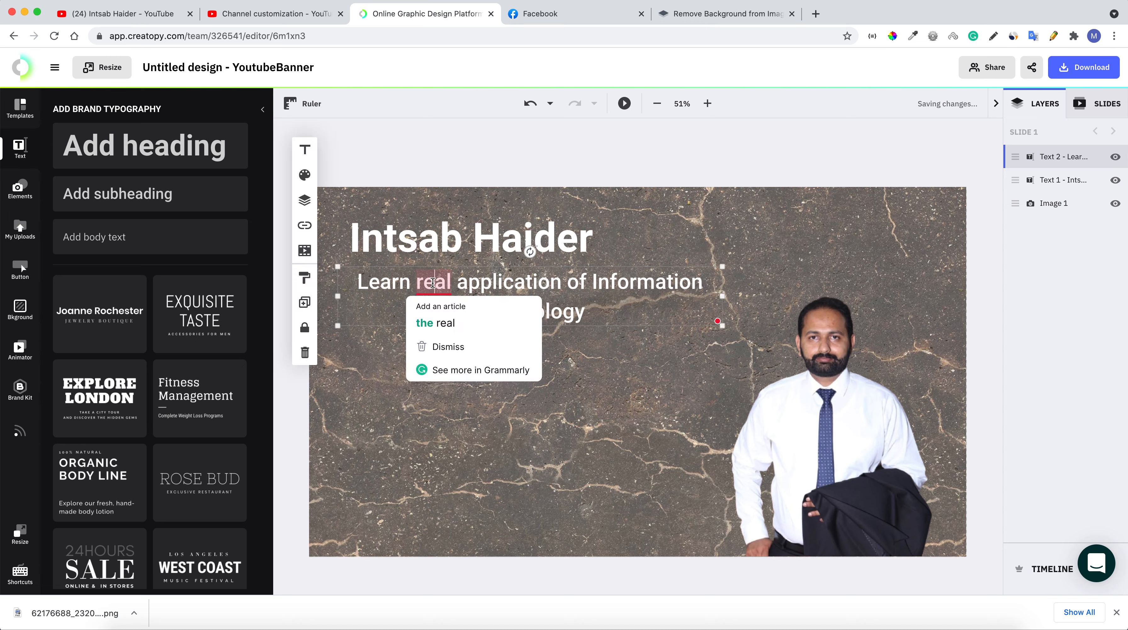
click(454, 316)
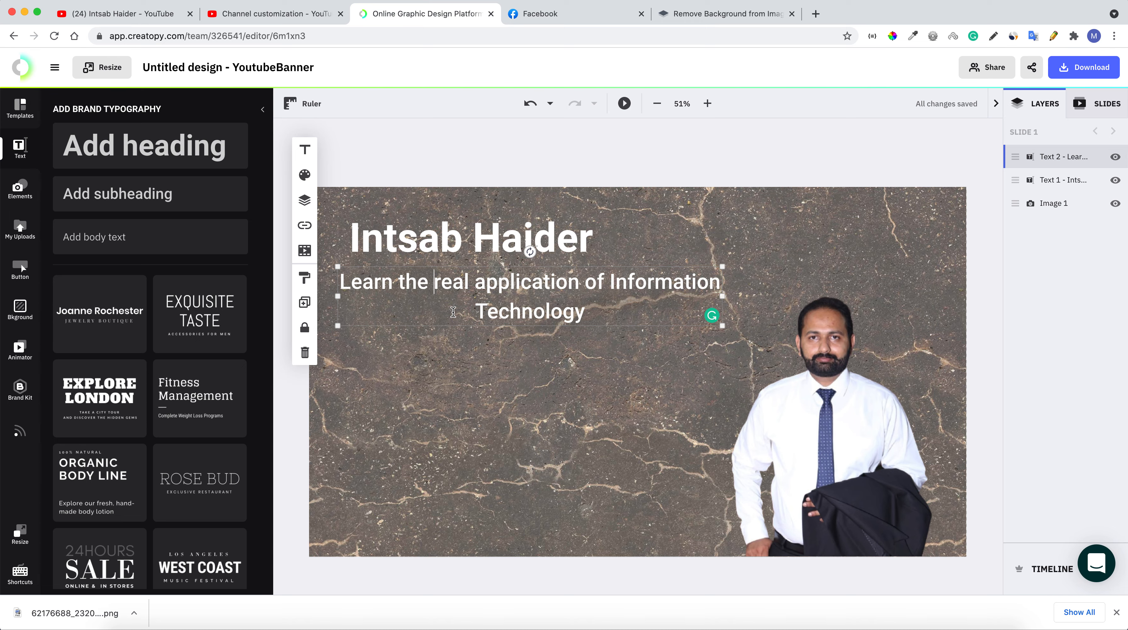
click(484, 369)
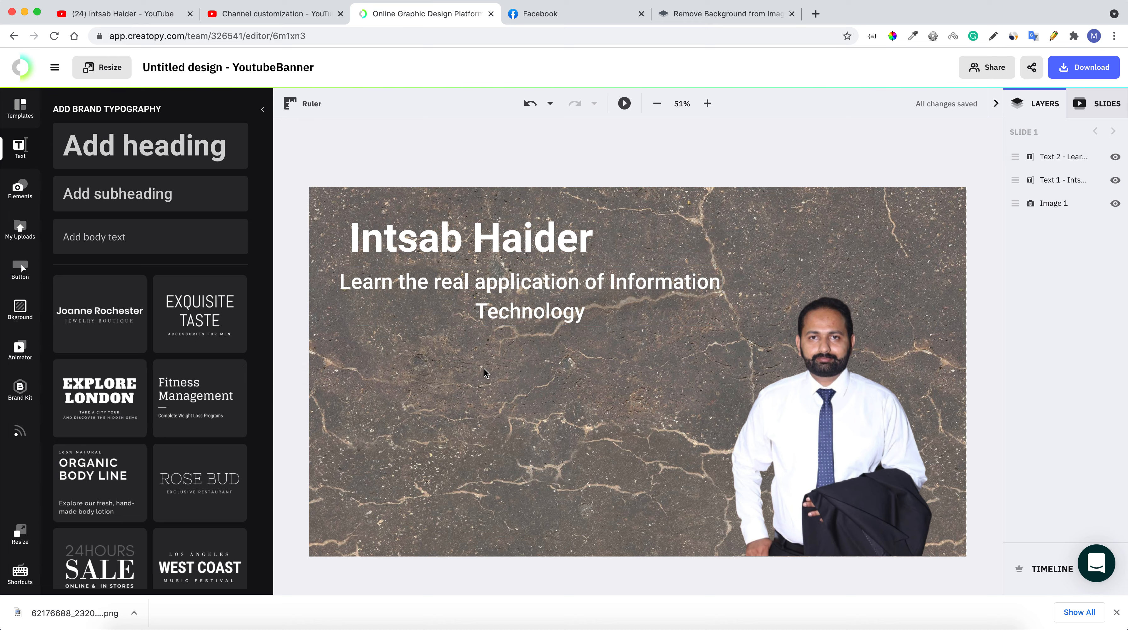
click(548, 292)
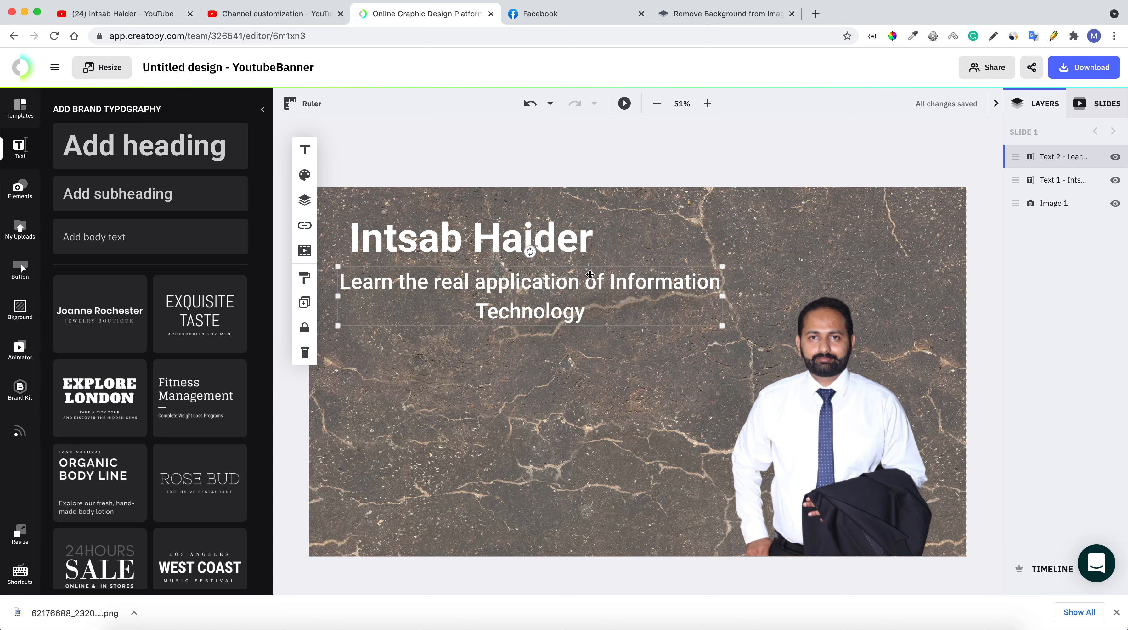
Drag the name heading right until it sits centred above the two-line tagline
drag(544, 238, 587, 227)
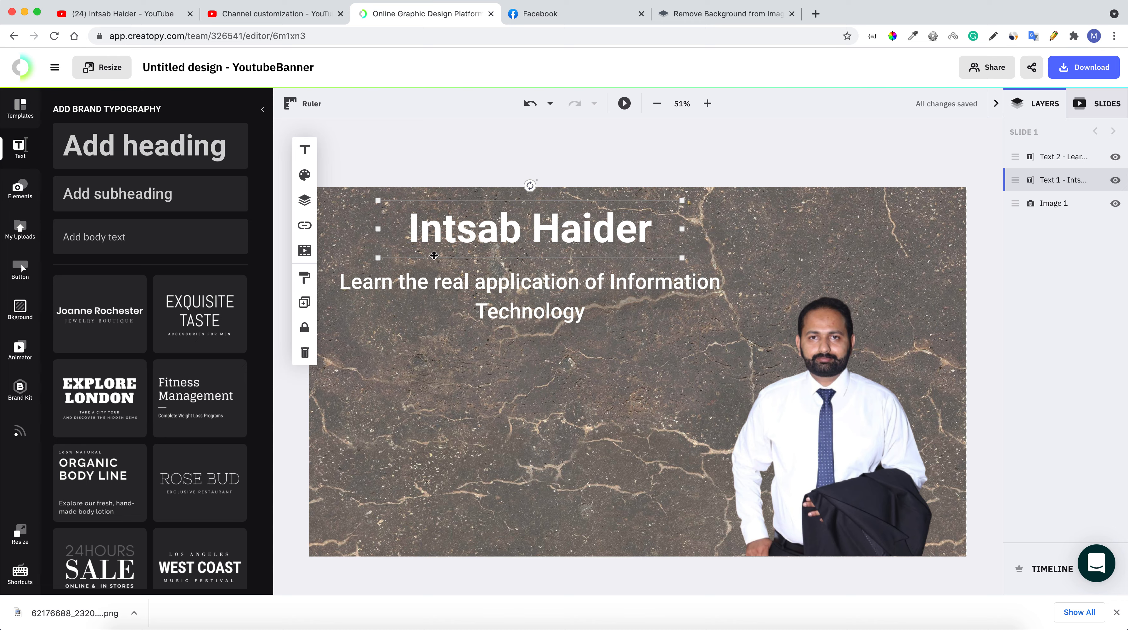
Recolour the name heading from white to pale yellow-green #E6EFB4
click(305, 174)
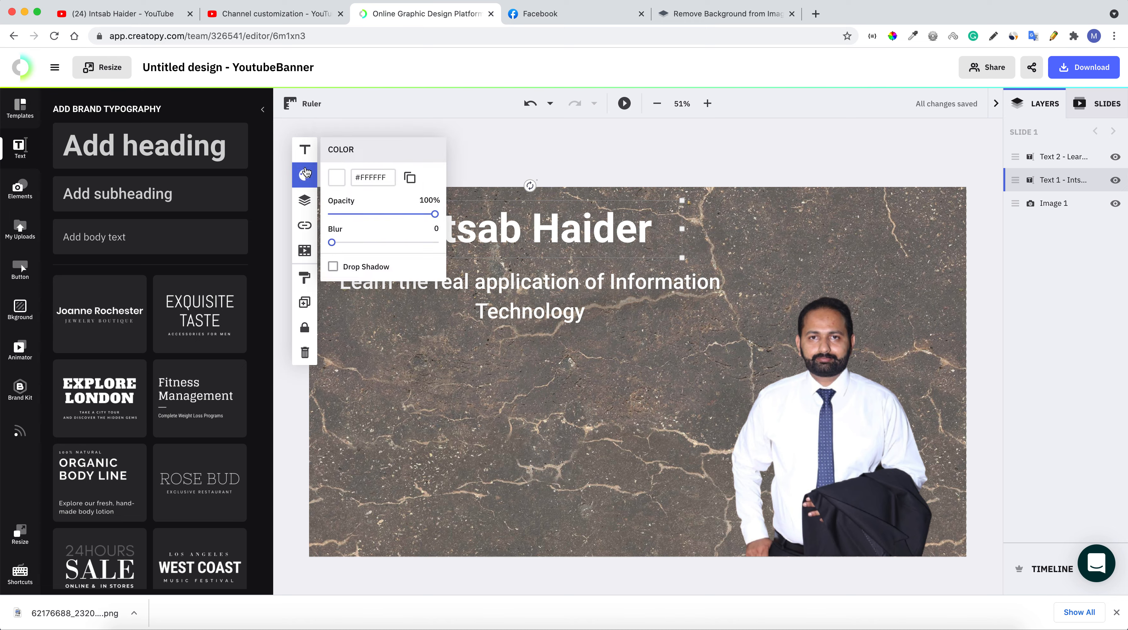
click(370, 178)
click(409, 179)
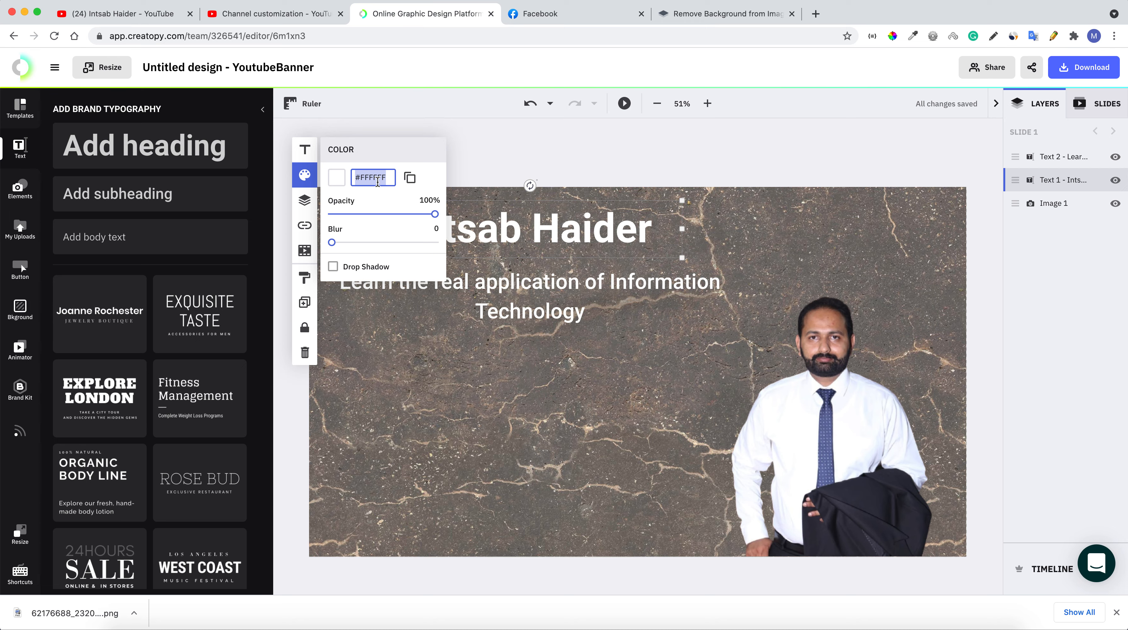
text(#000000)
click(336, 178)
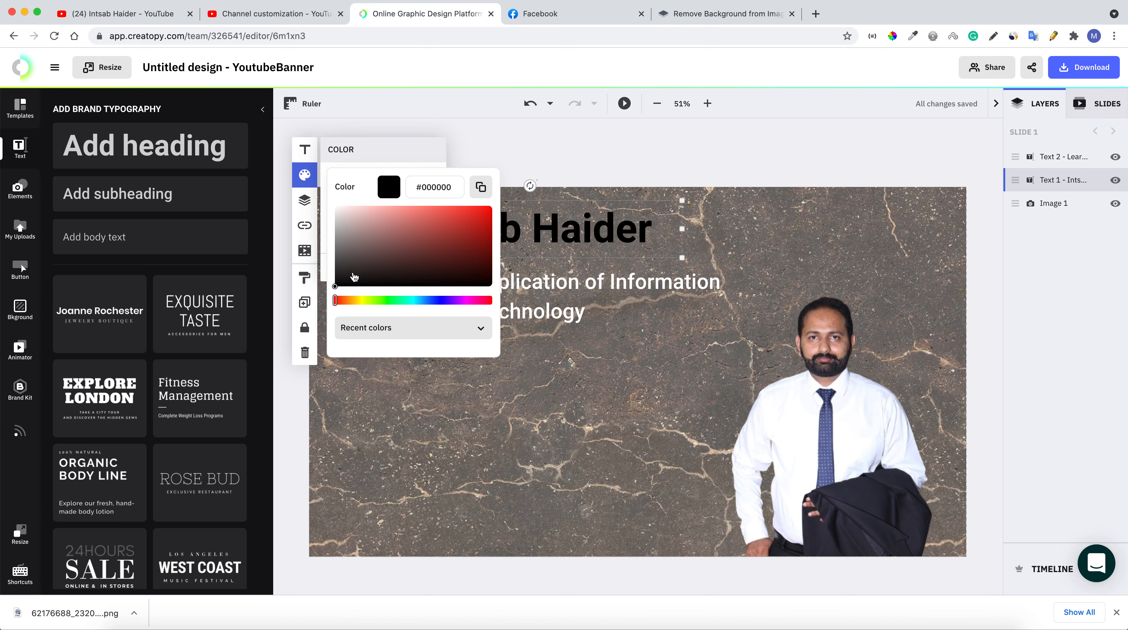
click(346, 301)
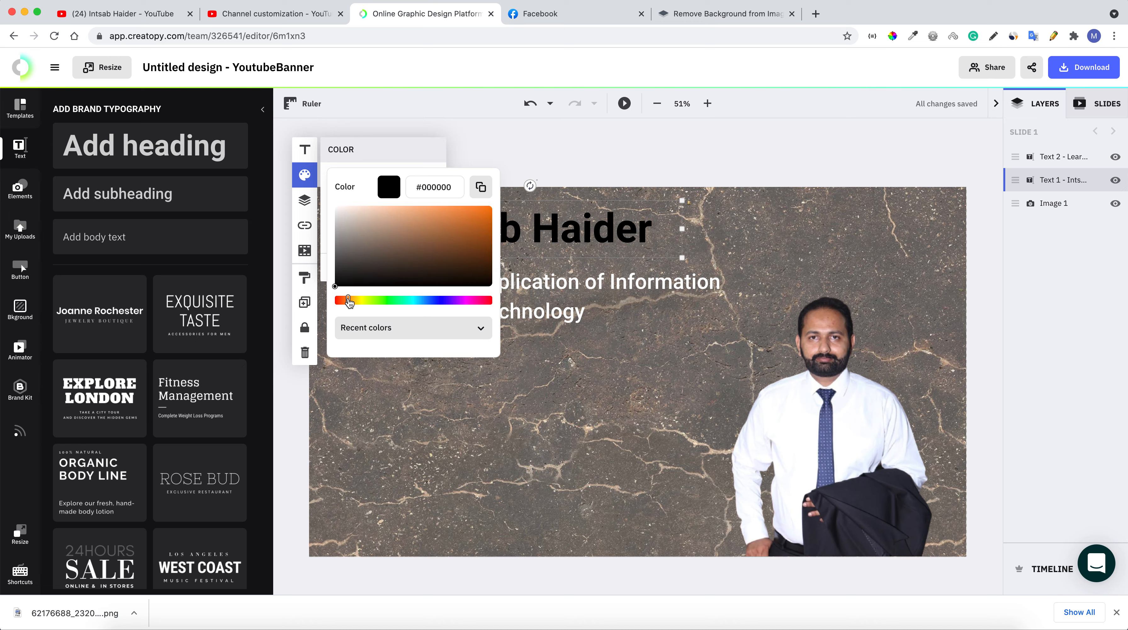
click(479, 209)
drag(479, 210, 341, 206)
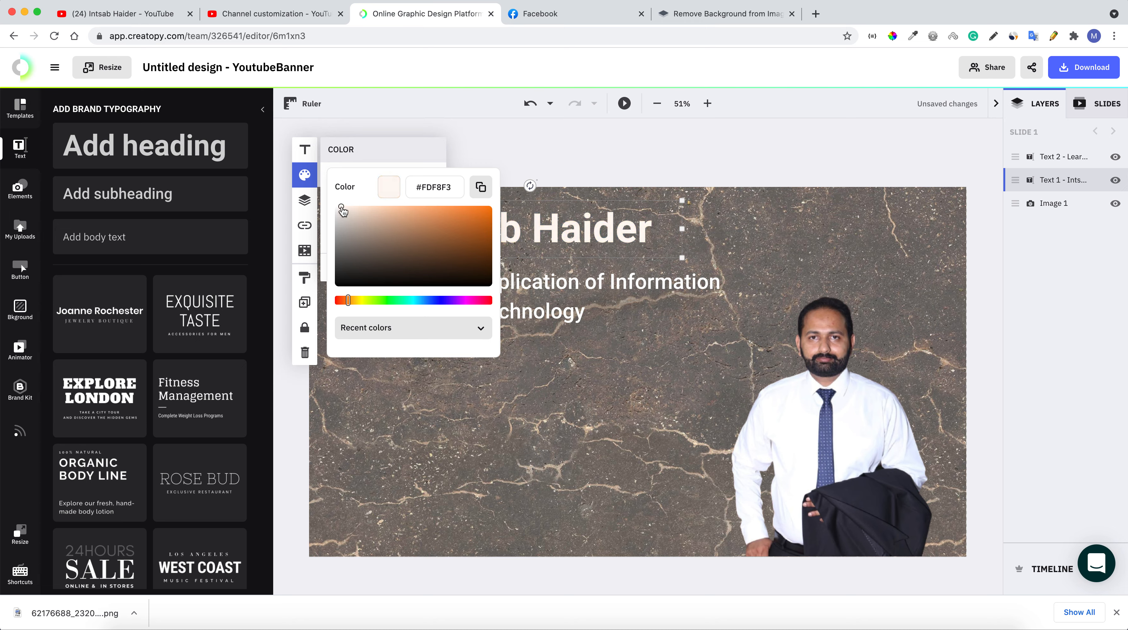
click(401, 301)
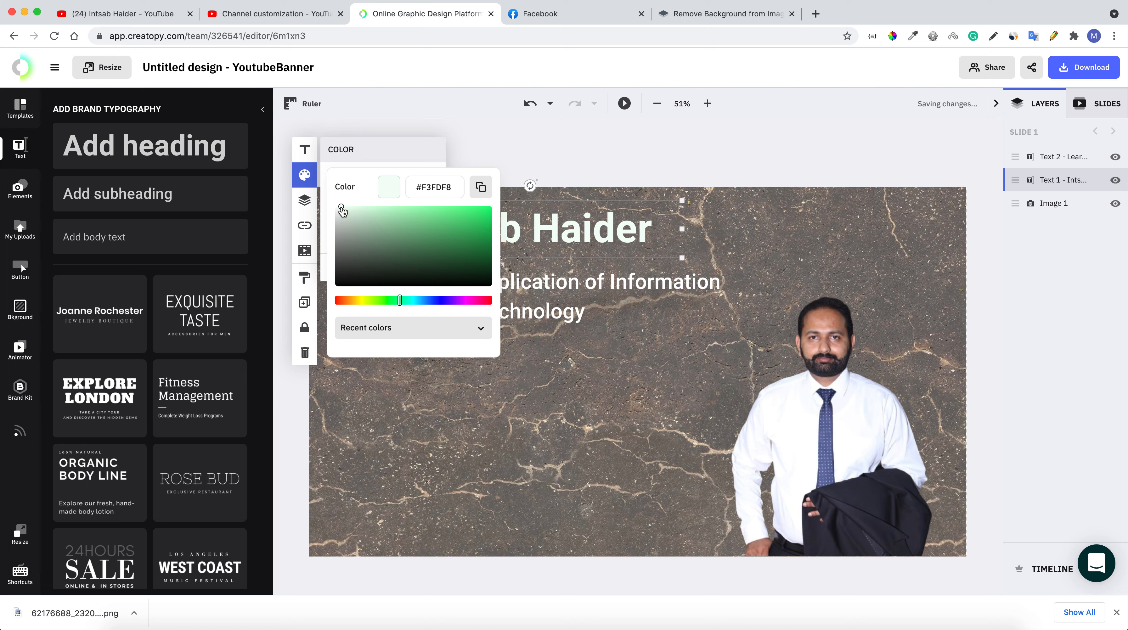
drag(341, 207, 374, 211)
drag(401, 302, 368, 304)
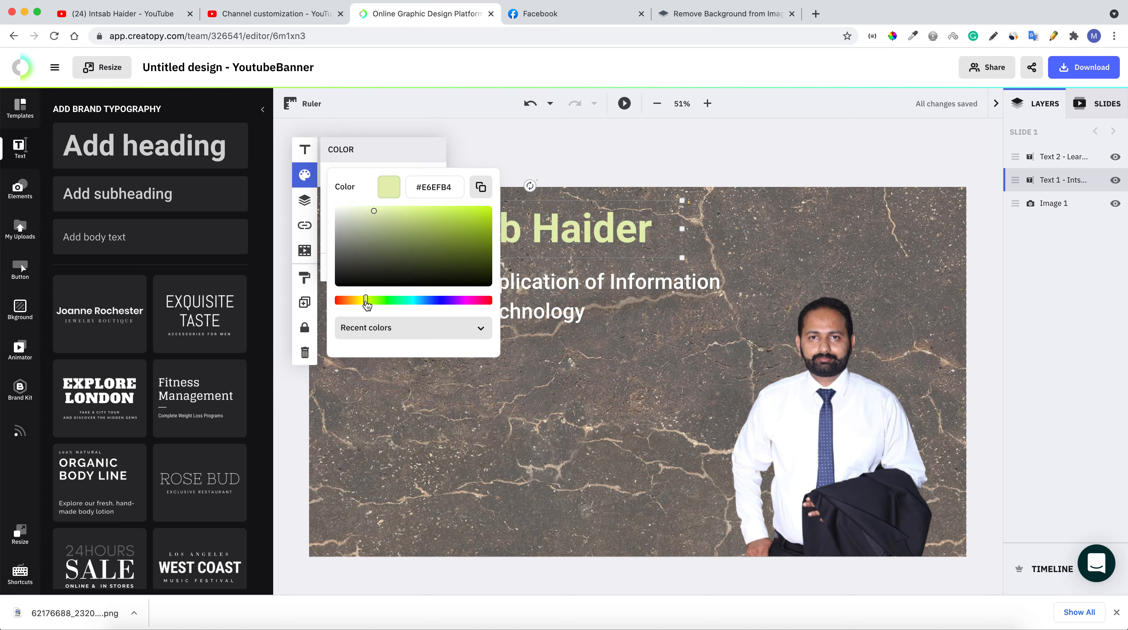
click(553, 271)
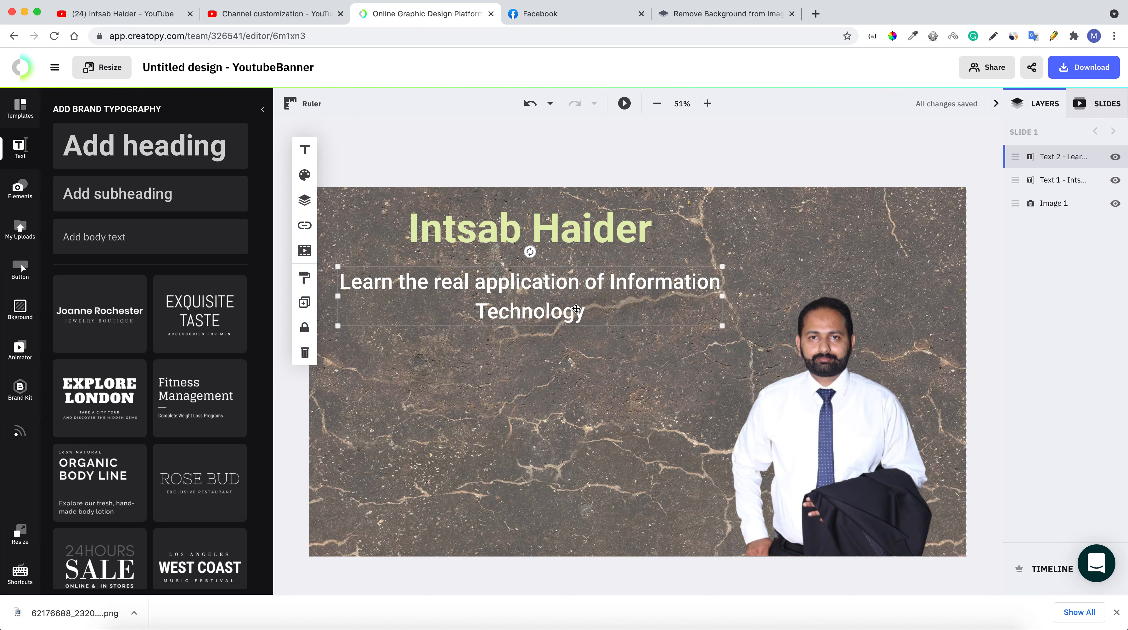
double_click(587, 312)
drag(586, 312, 338, 281)
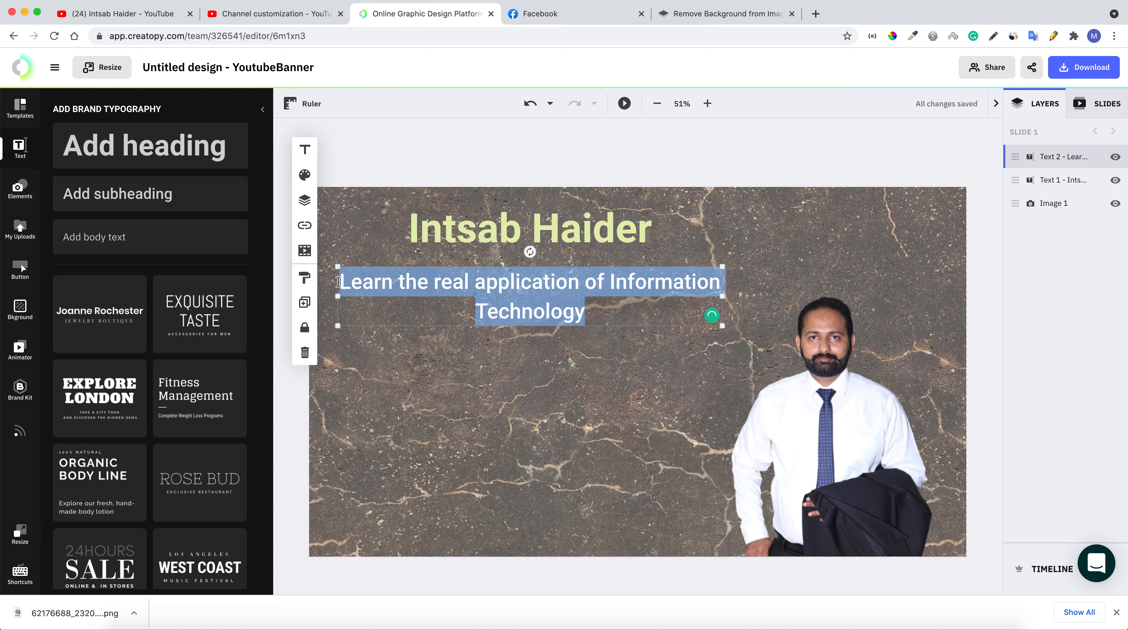
click(305, 176)
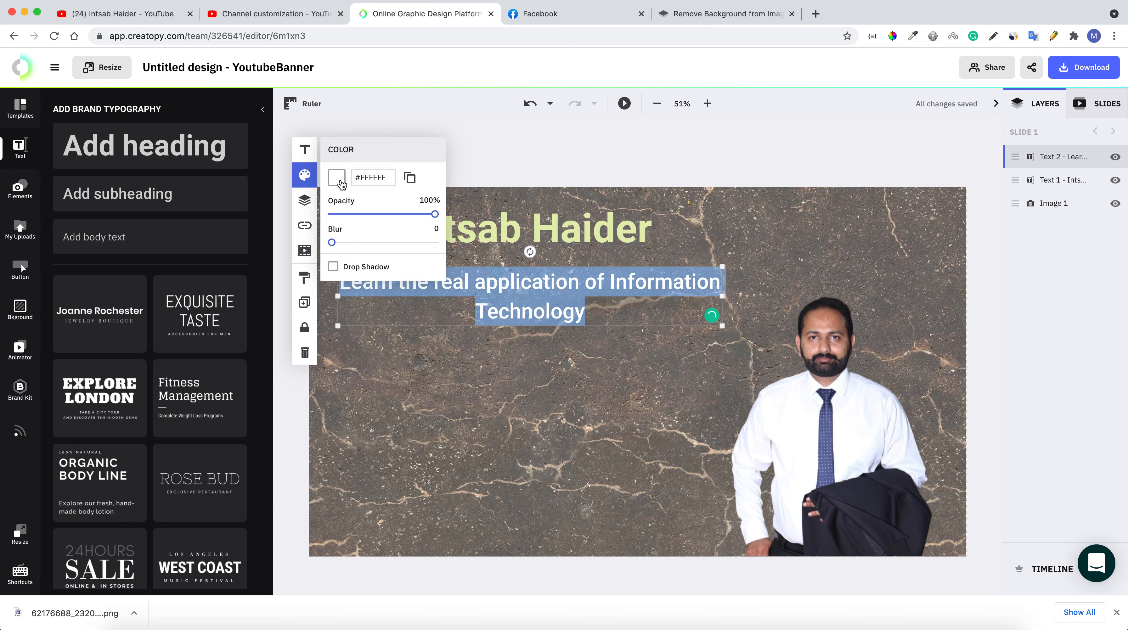
click(337, 178)
mouse_move(470, 245)
mouse_down()
mouse_move(463, 226)
mouse_move(346, 216)
mouse_up()
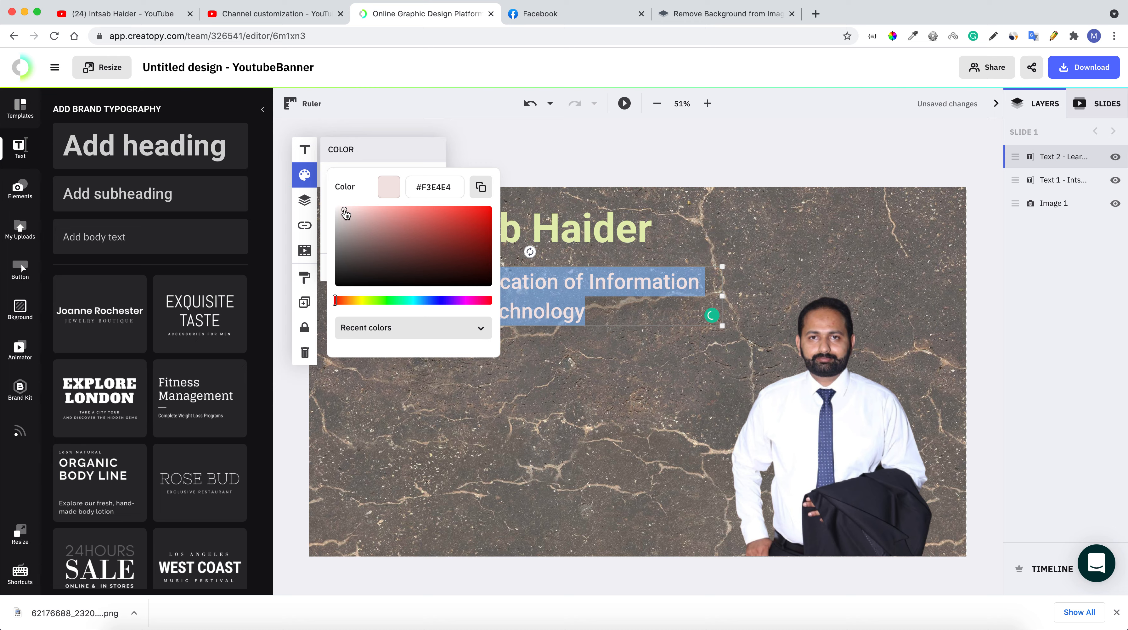
click(680, 462)
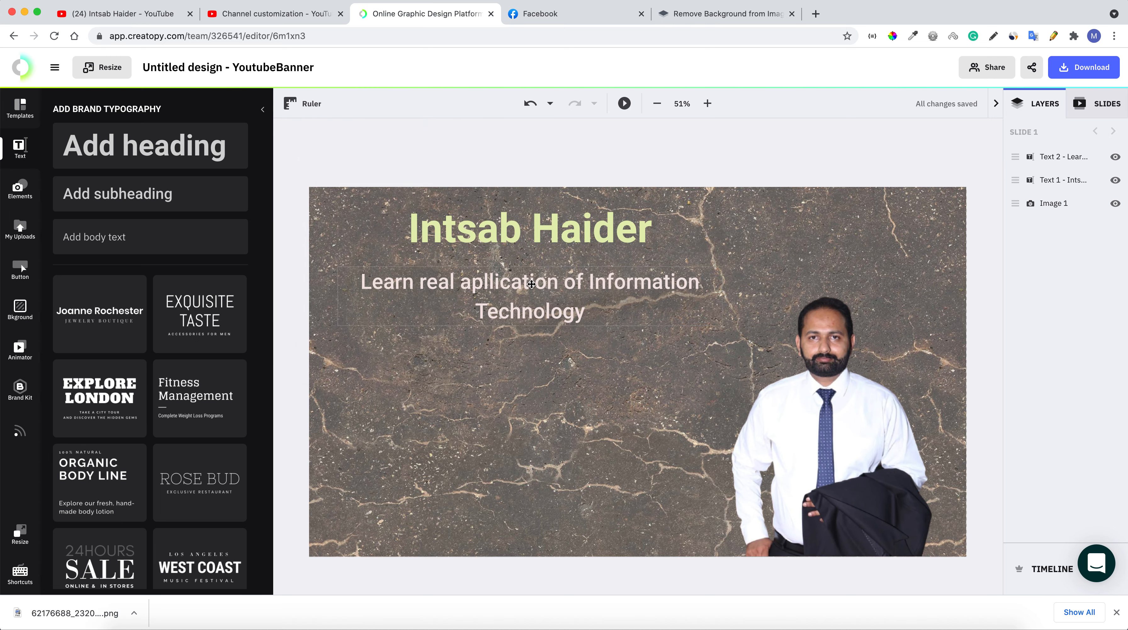
click(521, 285)
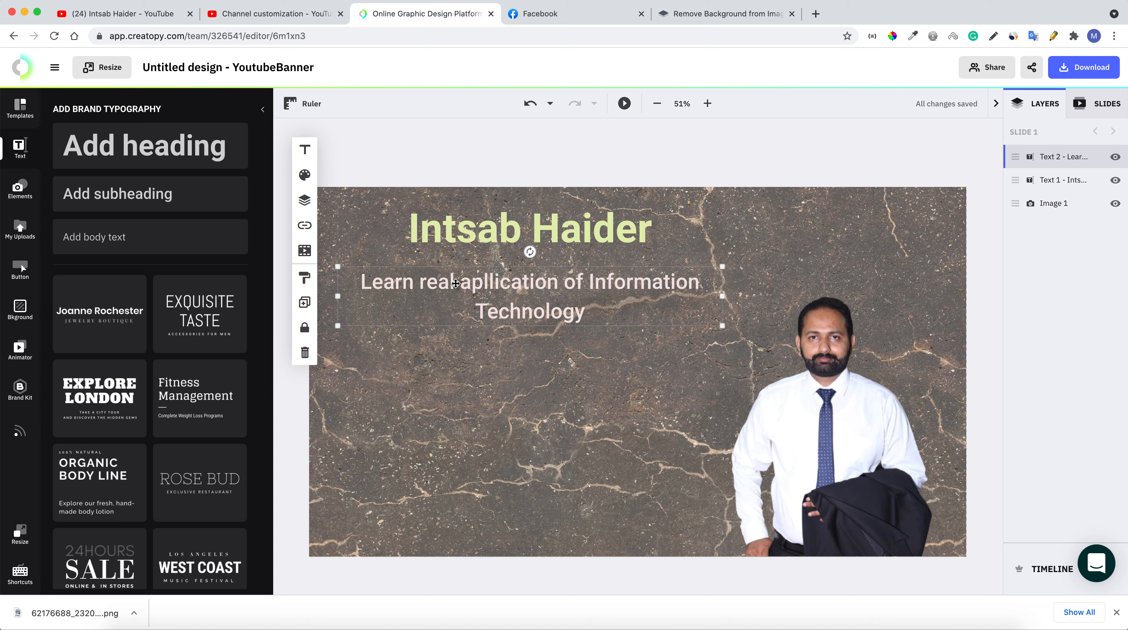
Try a dark brown colour on the tagline text
double_click(456, 283)
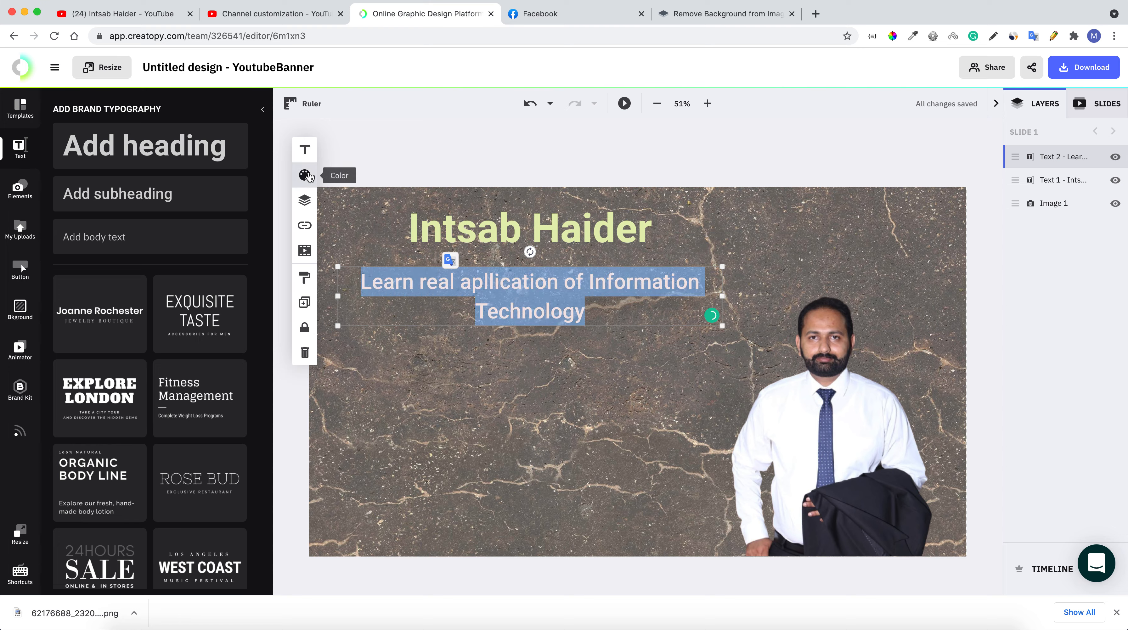
click(304, 176)
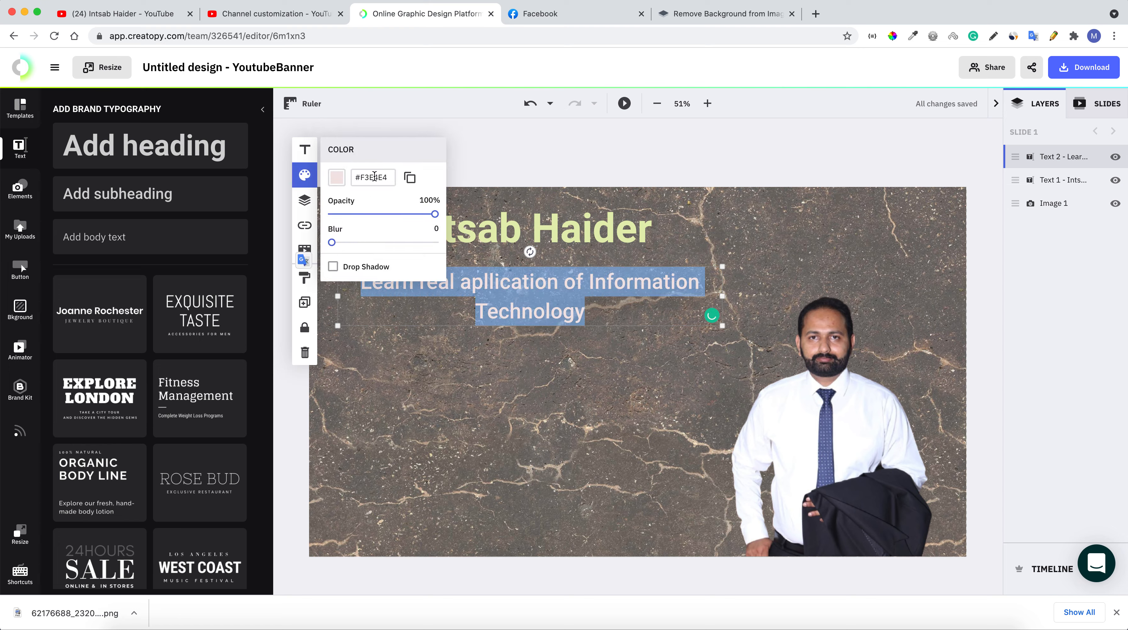
click(336, 178)
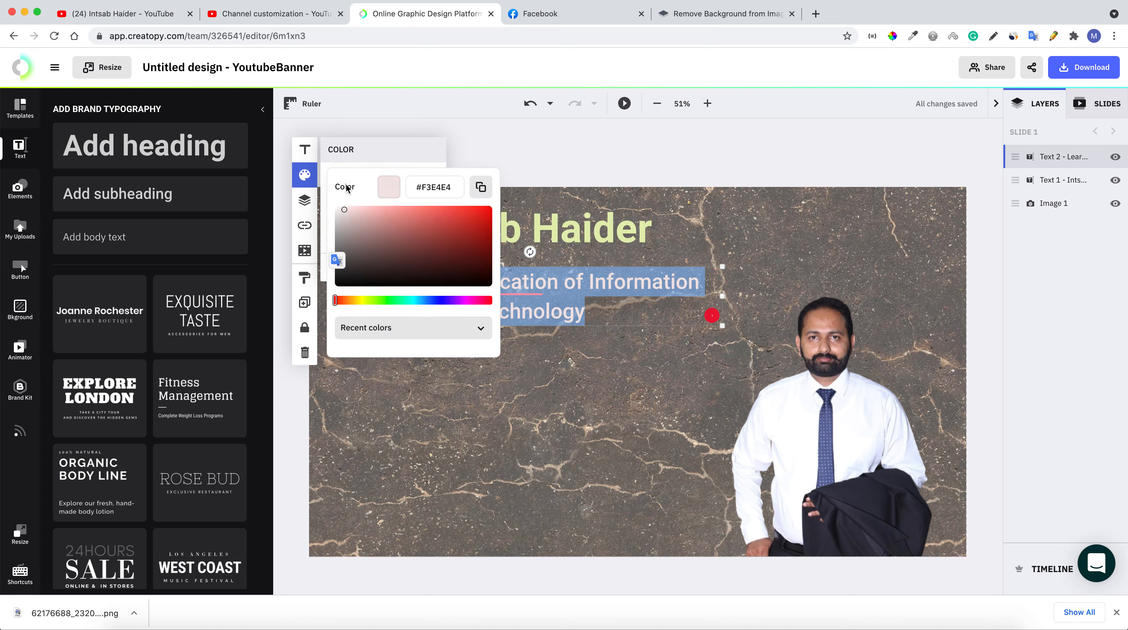
drag(414, 265, 404, 260)
click(554, 380)
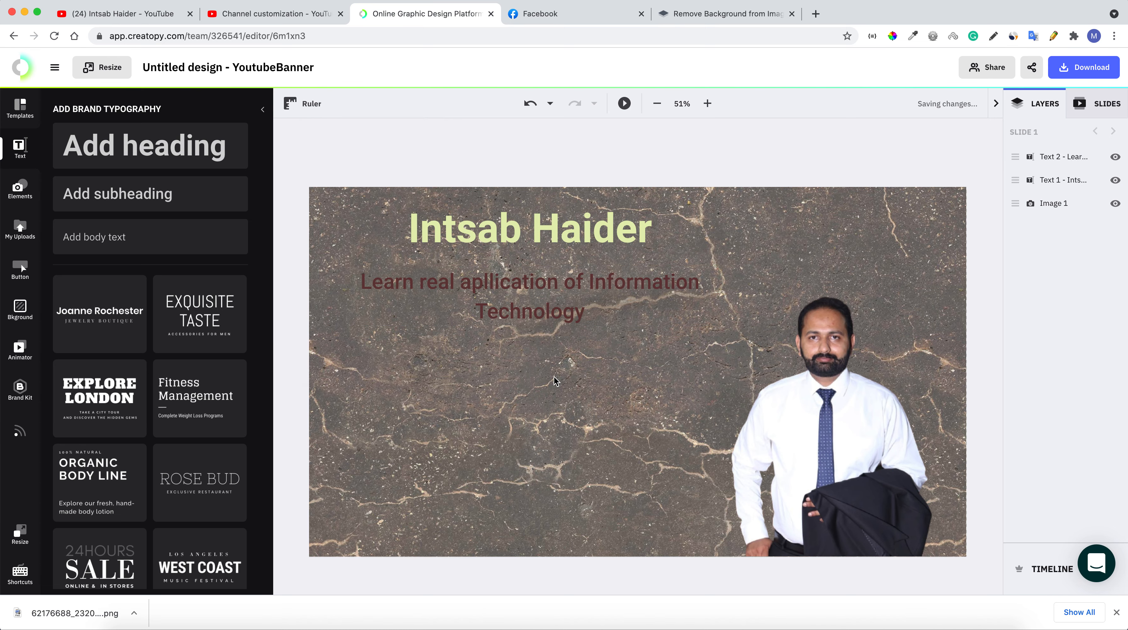
Shift the tagline text's colour hue toward yellow
click(518, 291)
triple_click(482, 280)
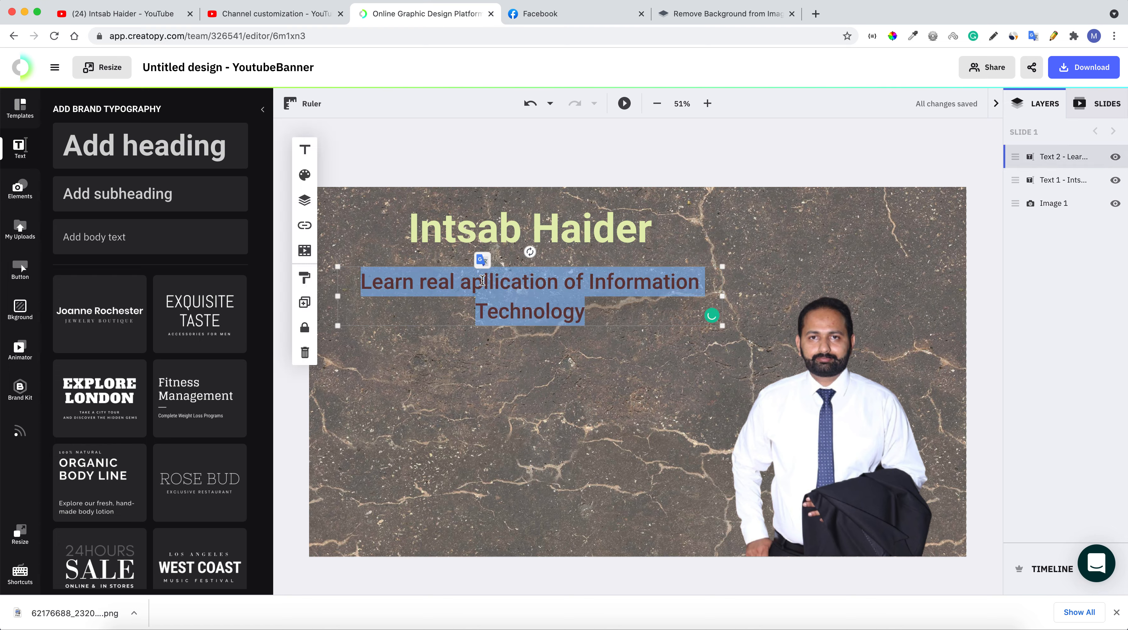
click(304, 175)
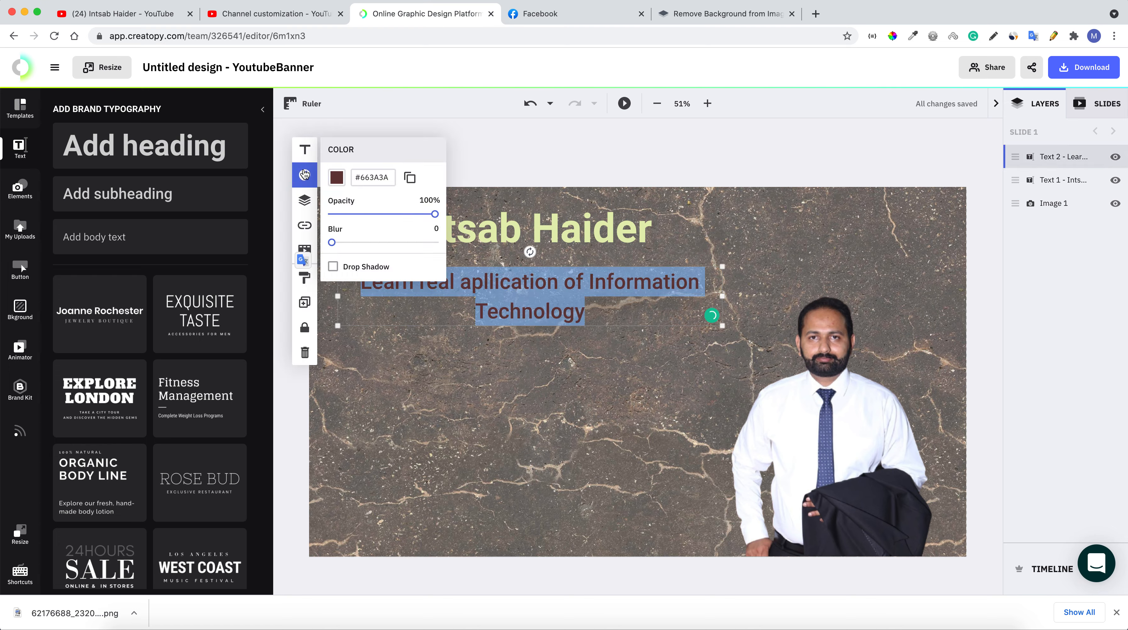
click(341, 177)
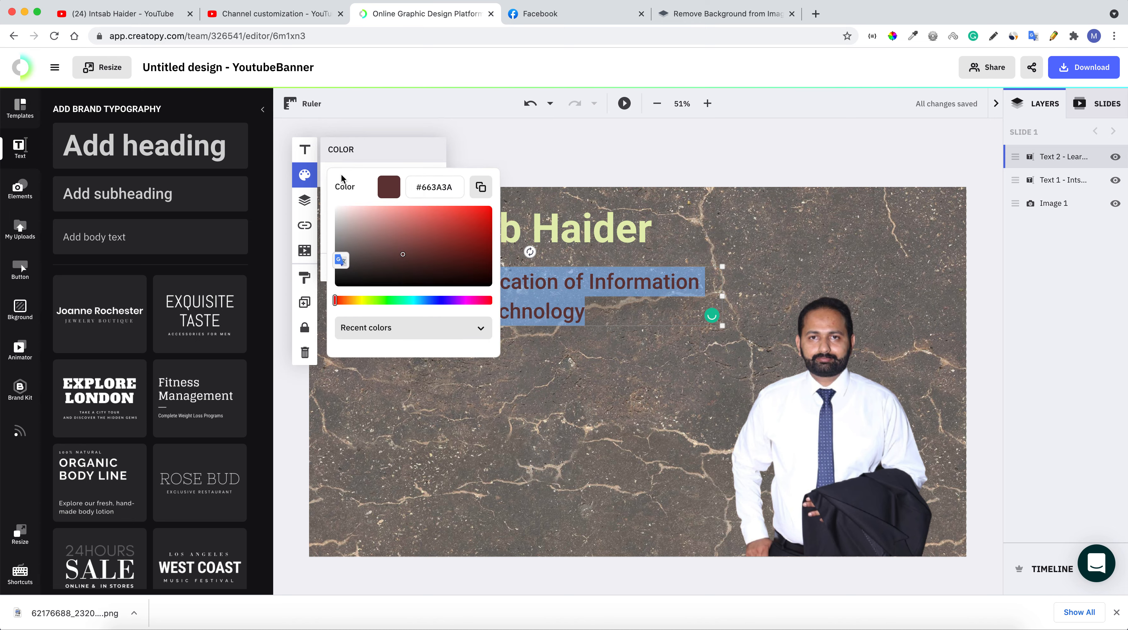
drag(337, 304, 357, 304)
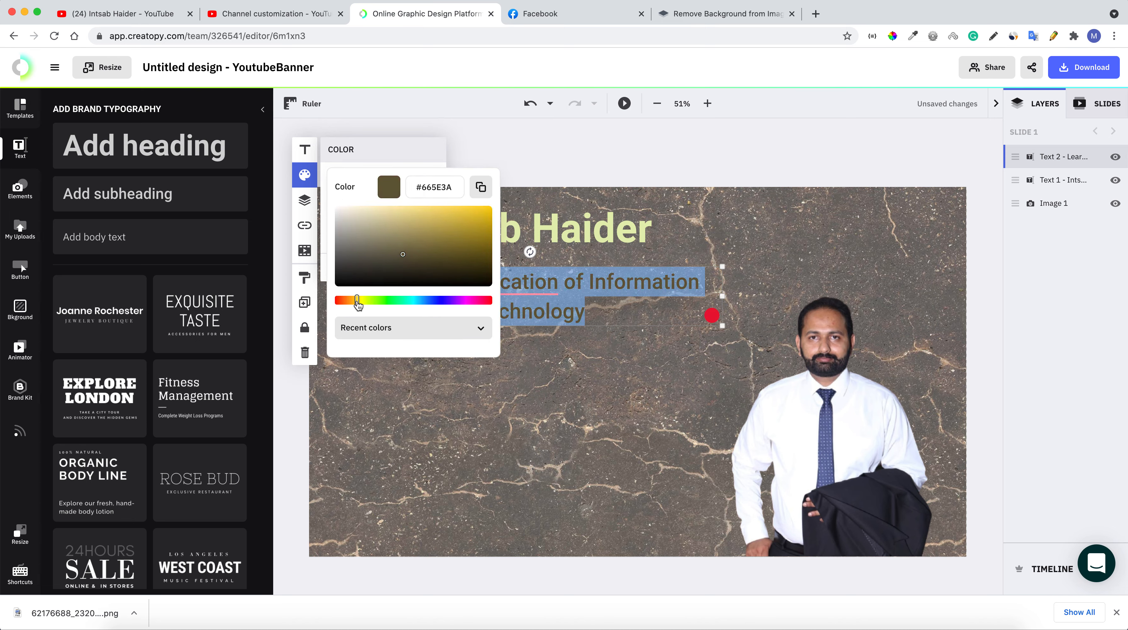
click(492, 415)
Settle on light green #80FD7F for the tagline text
click(484, 299)
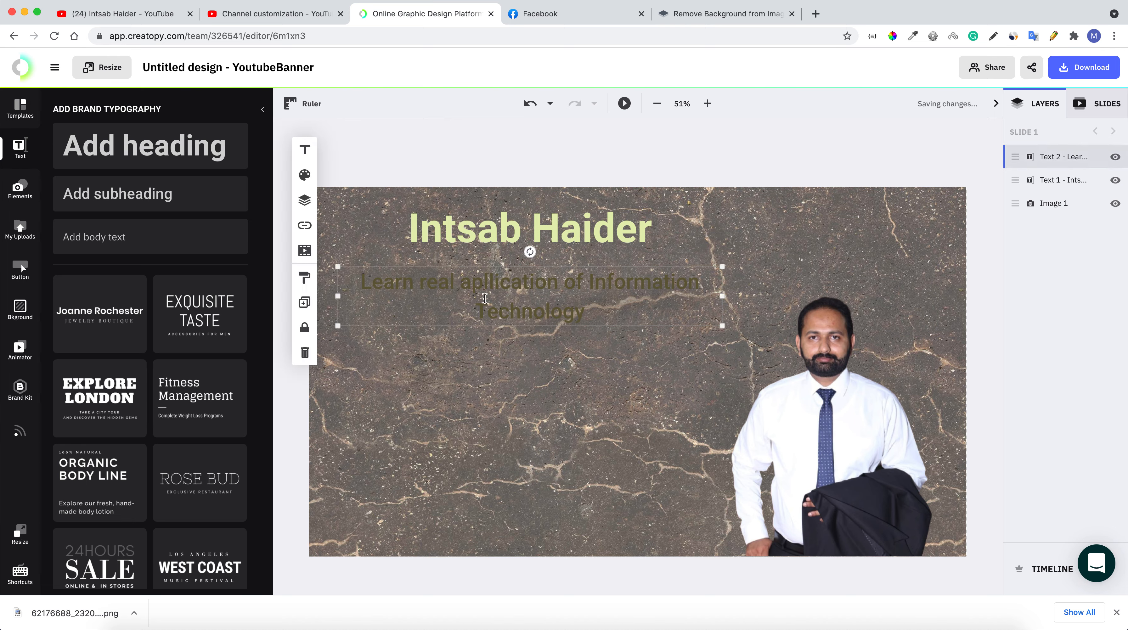
double_click(484, 299)
click(304, 174)
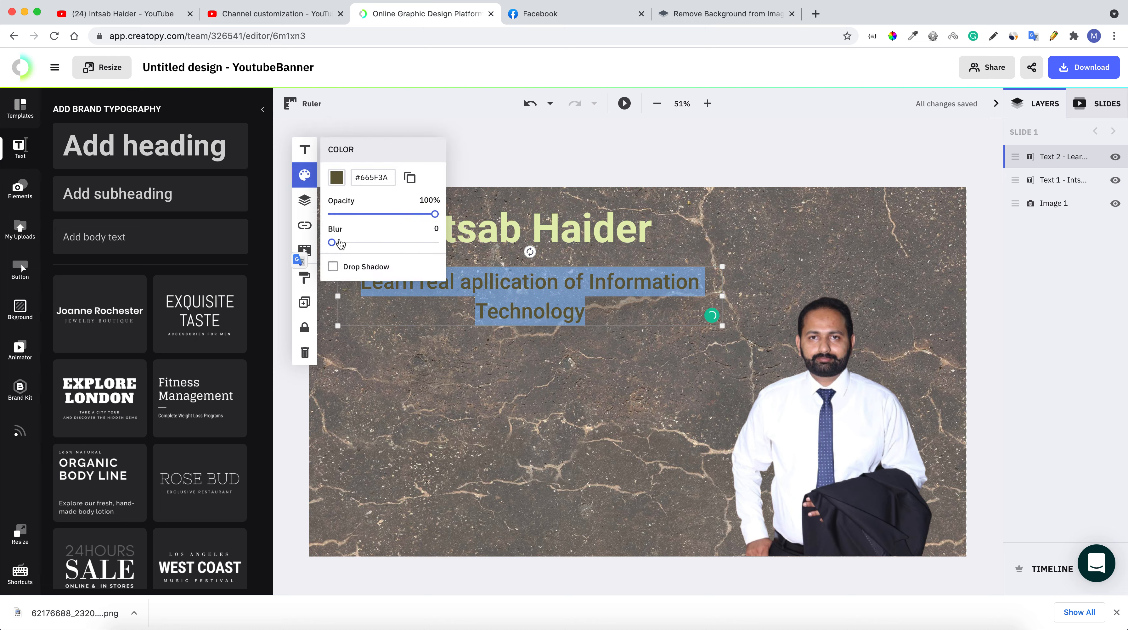
click(336, 177)
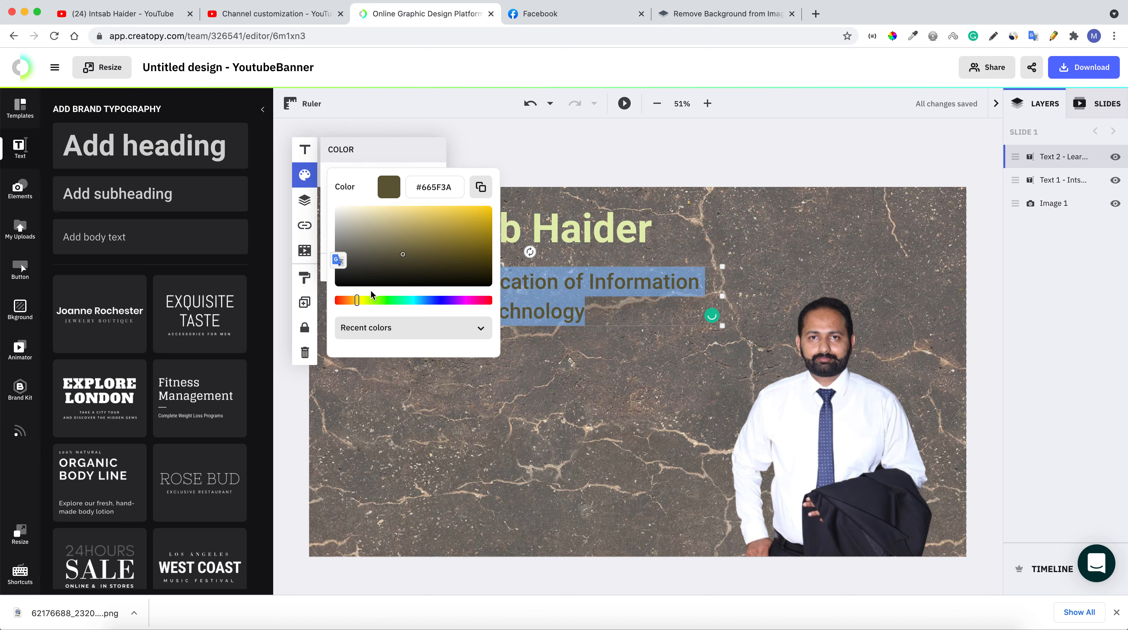
drag(374, 301, 388, 301)
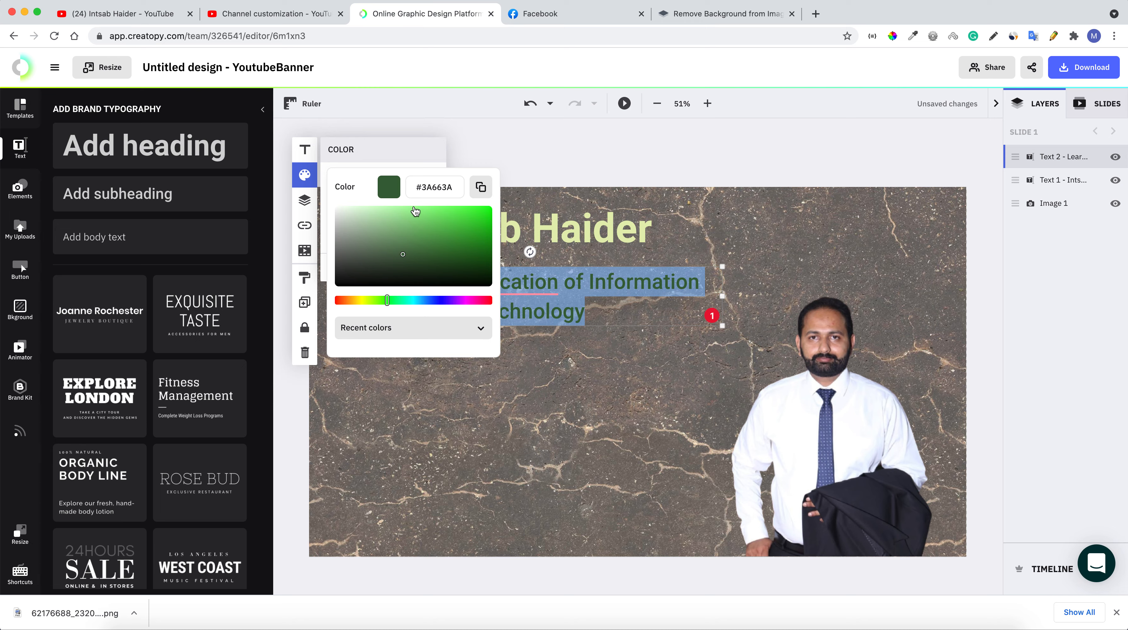
click(413, 208)
click(615, 446)
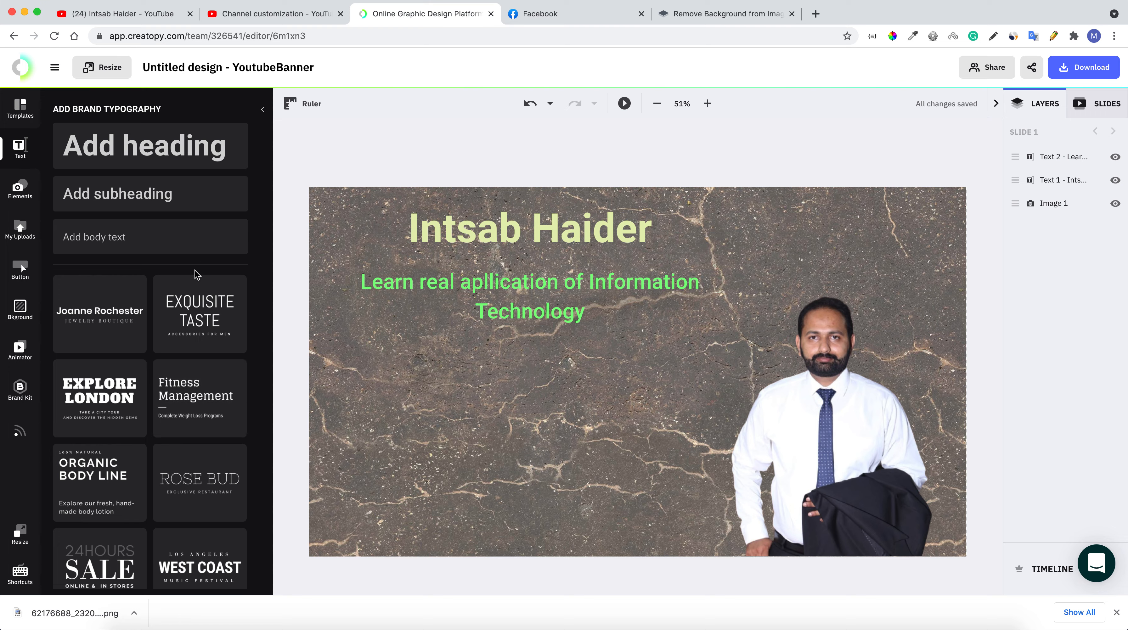
click(20, 269)
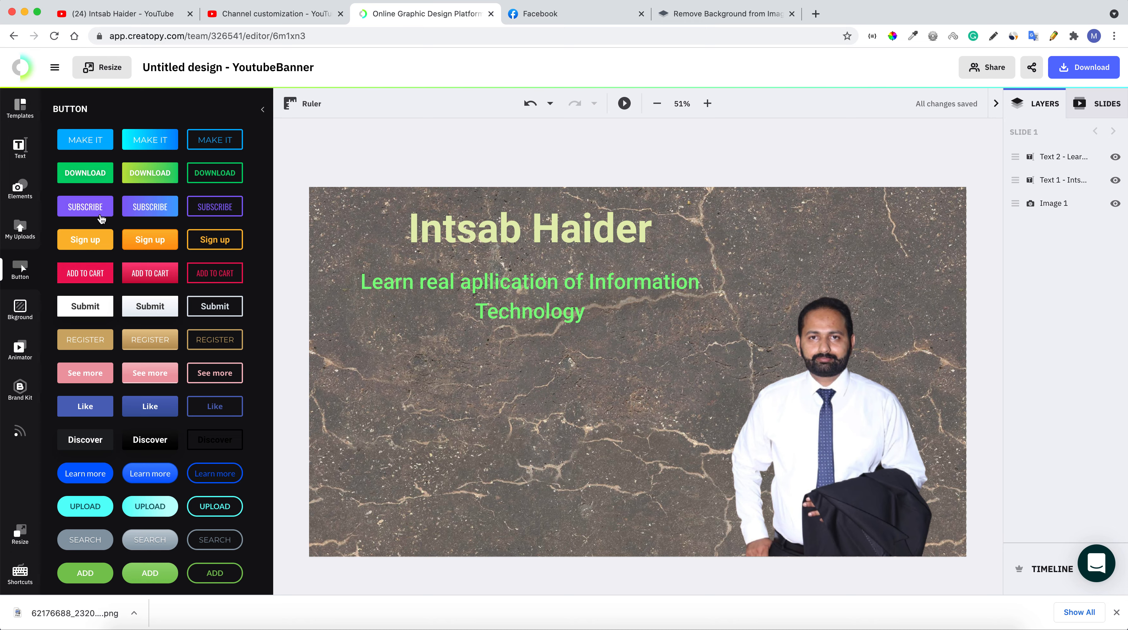
Add the purple SUBSCRIBE button preset, widen it, and place it below the tagline
click(86, 207)
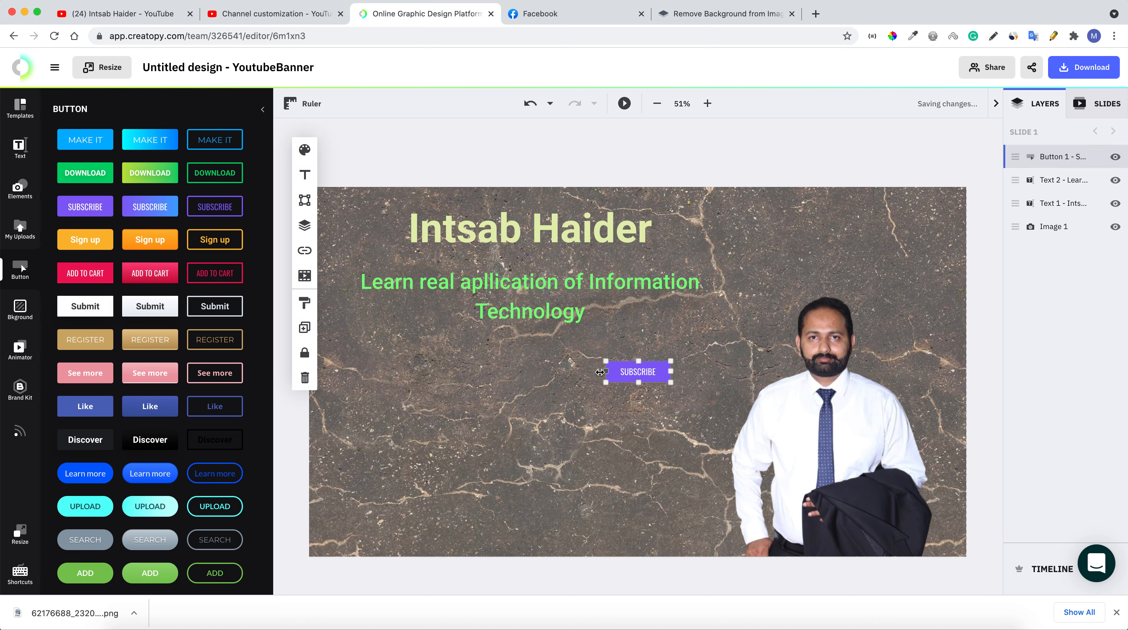
drag(605, 372, 439, 377)
drag(524, 379, 496, 419)
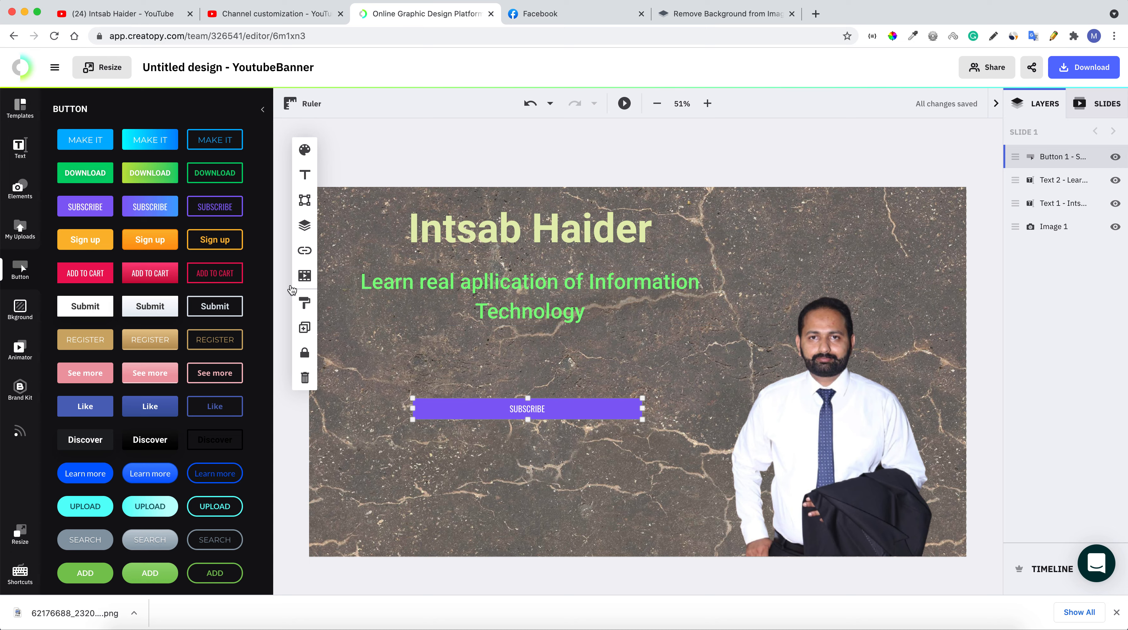
Fill the SUBSCRIBE button with red #EF2C1D
click(305, 151)
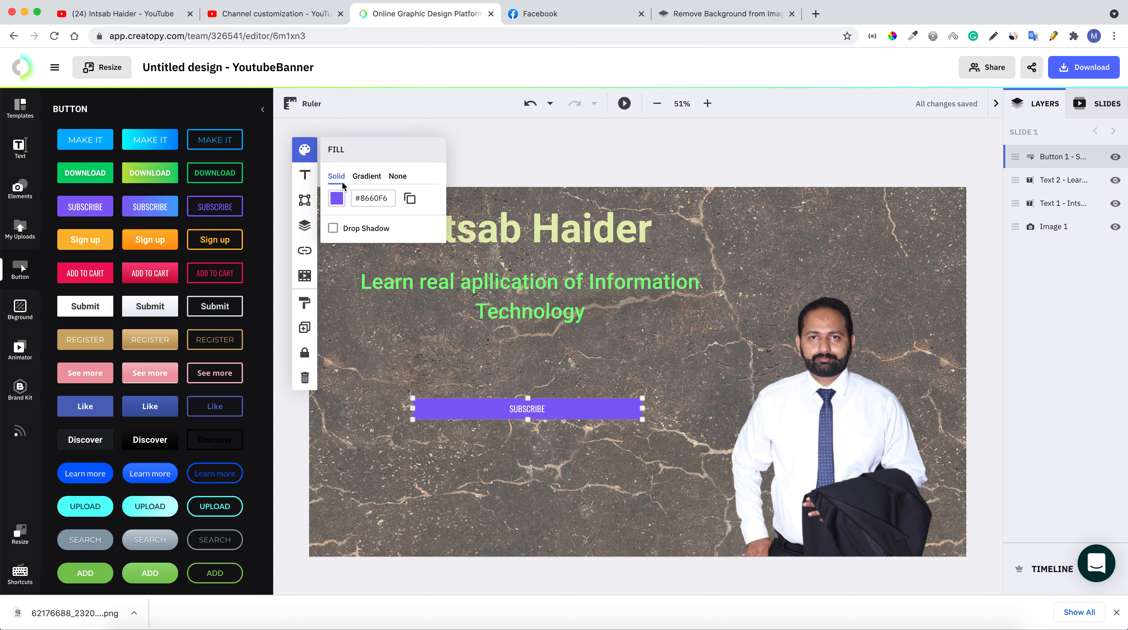
click(337, 199)
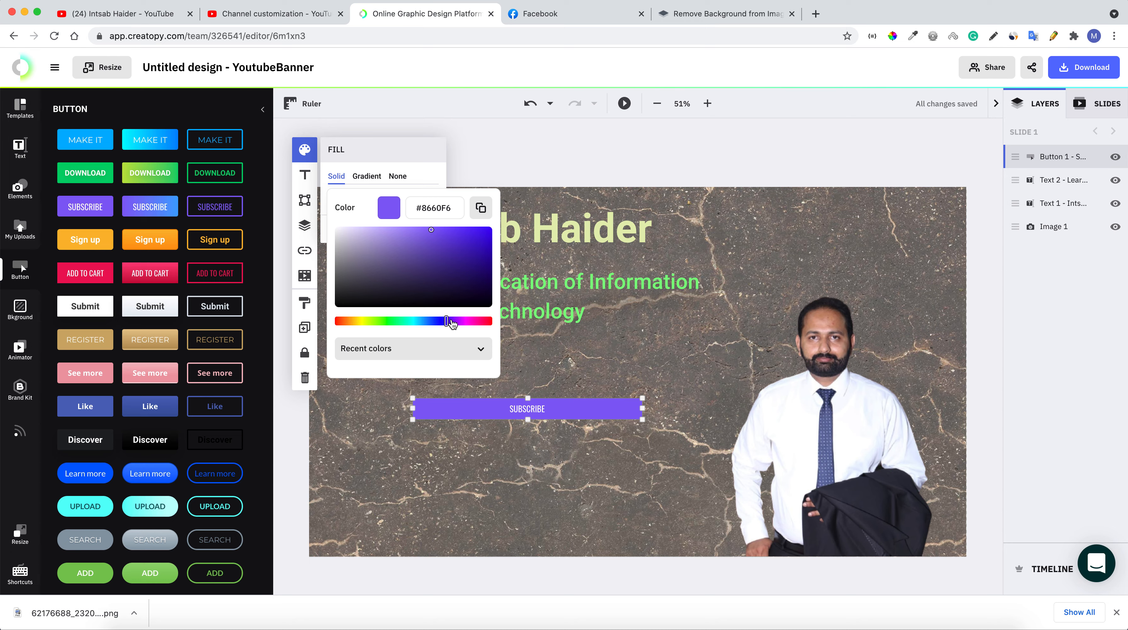
drag(452, 324, 339, 327)
drag(432, 233, 475, 237)
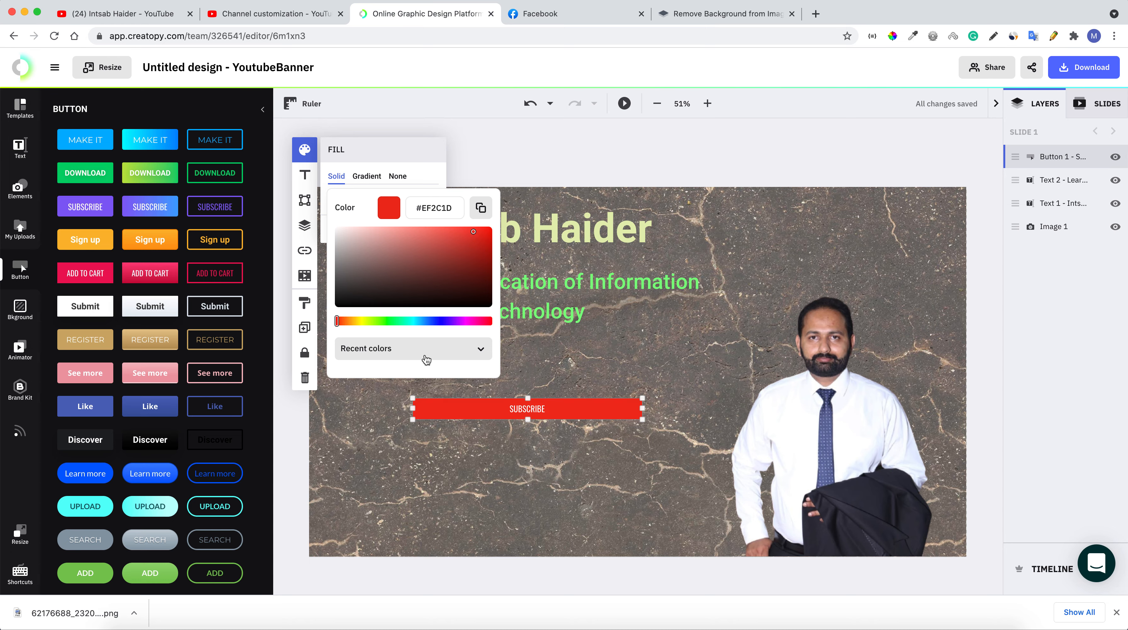
Enlarge the SUBSCRIBE label to size 51 and make the button taller
click(305, 175)
drag(345, 282, 357, 285)
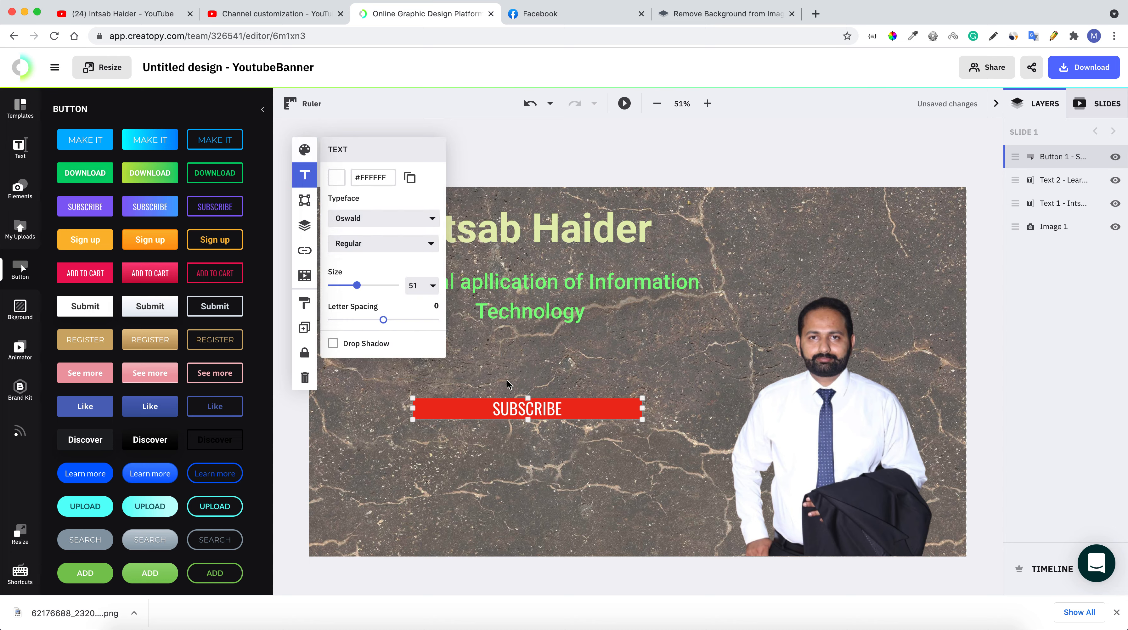
drag(528, 421, 553, 377)
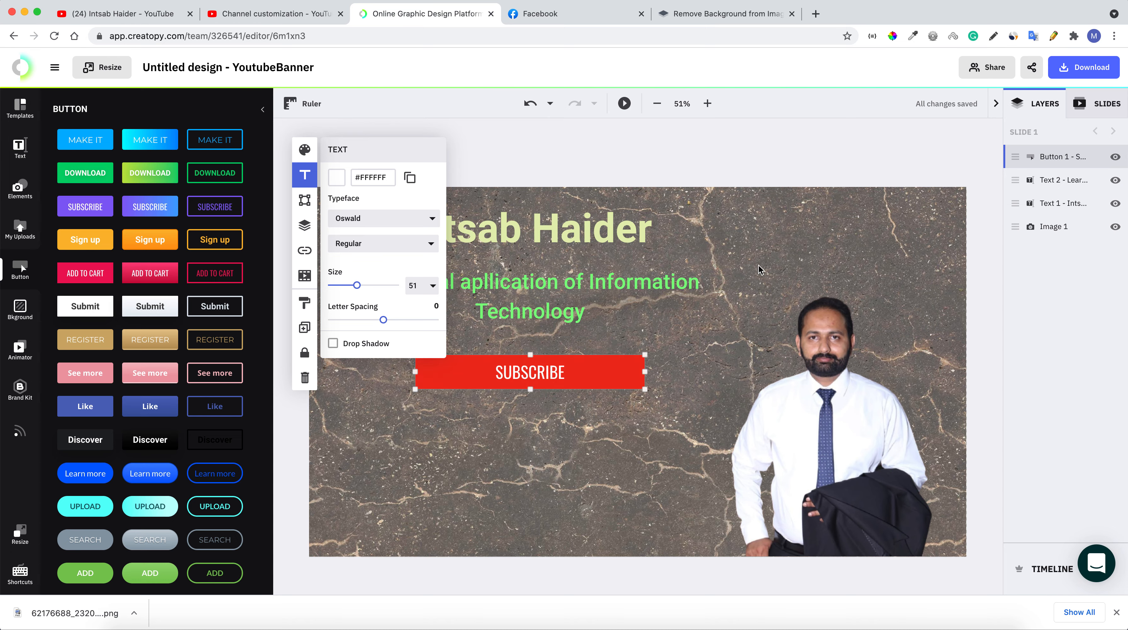
key(Escape)
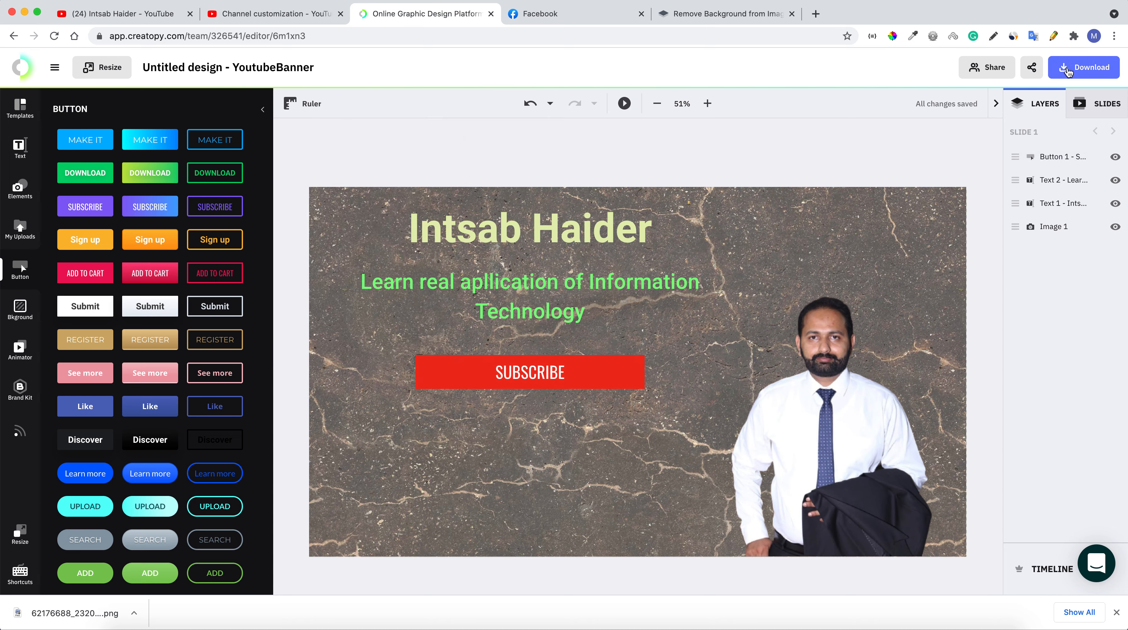
Download the YoutubeBanner as a High Quality (90%) JPG and open the file
click(1078, 70)
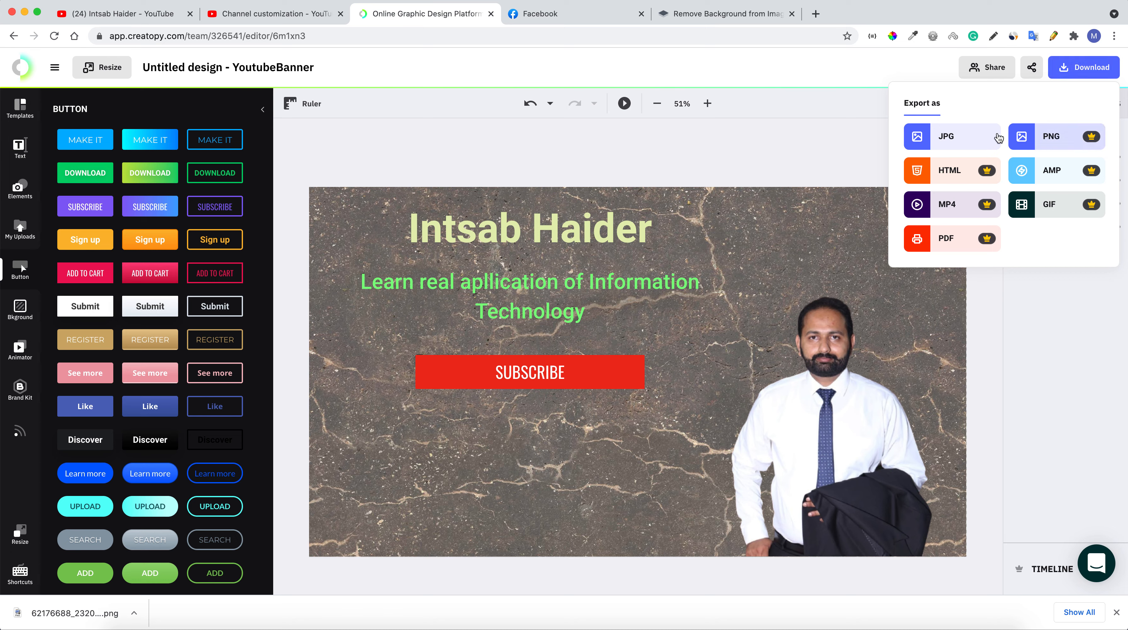
click(964, 141)
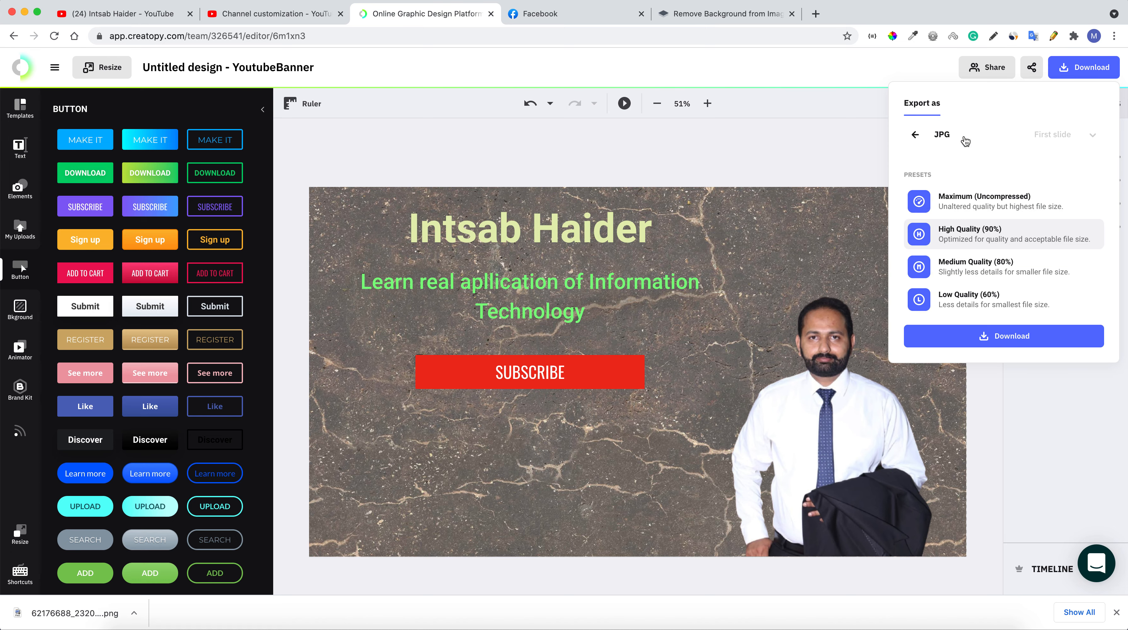
click(999, 336)
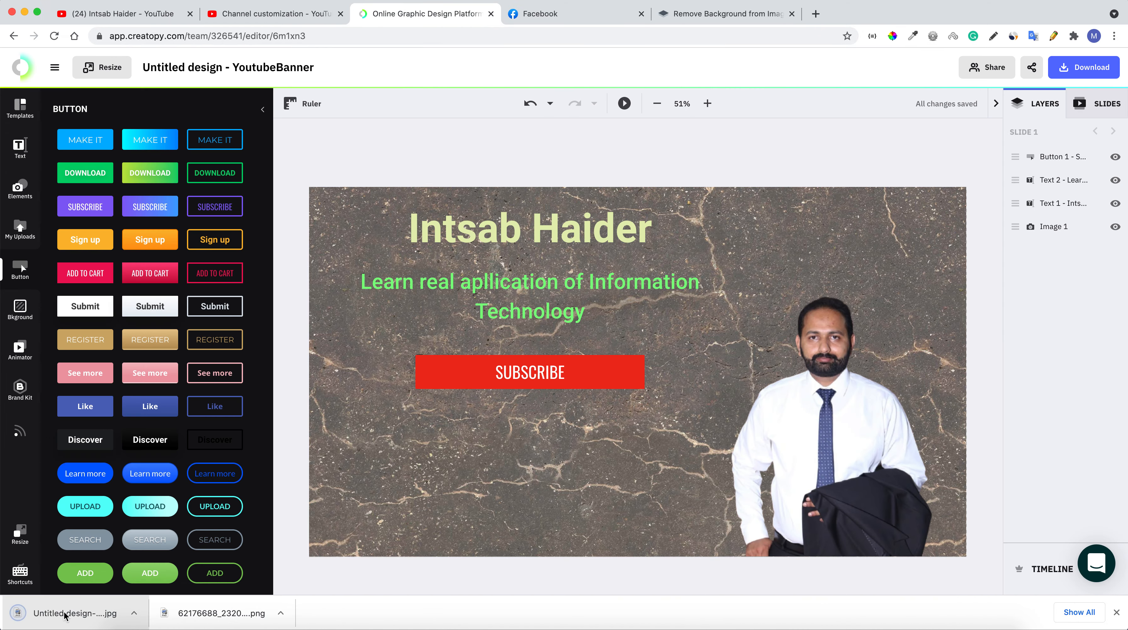
click(65, 615)
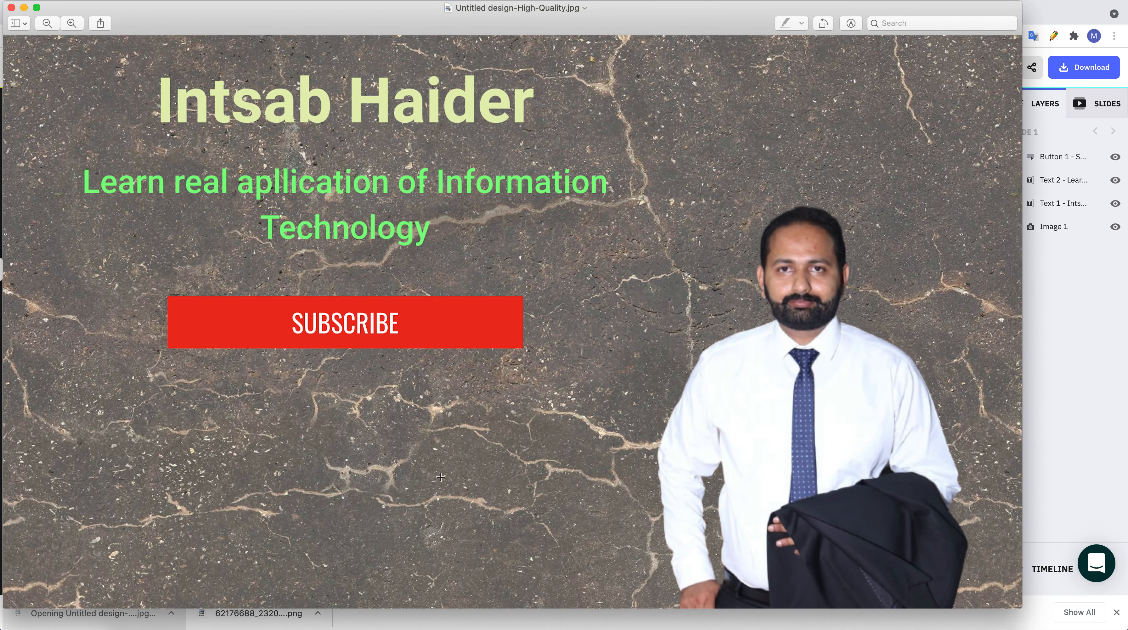